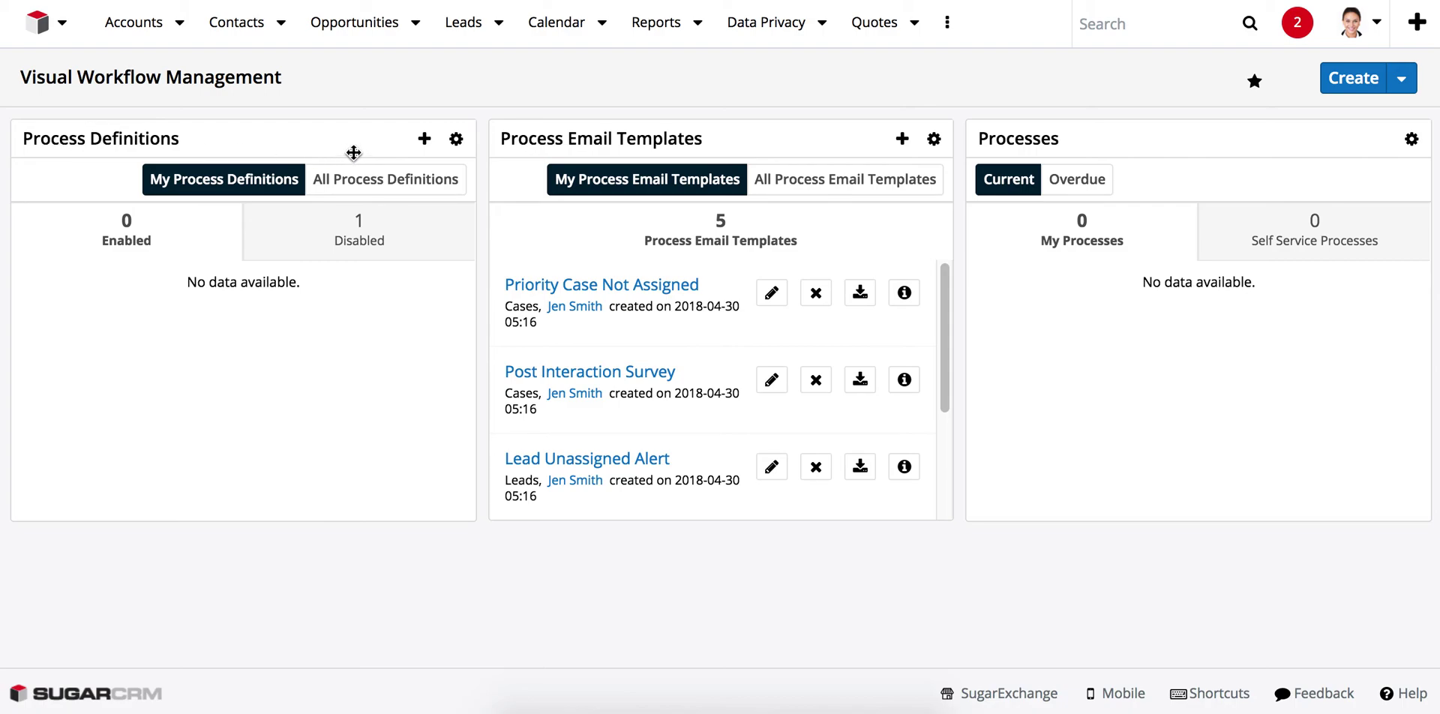
Open the Create/Import options in the Process Definitions dashlet.
{"action": "left_click", "coordinate": [424, 139]}
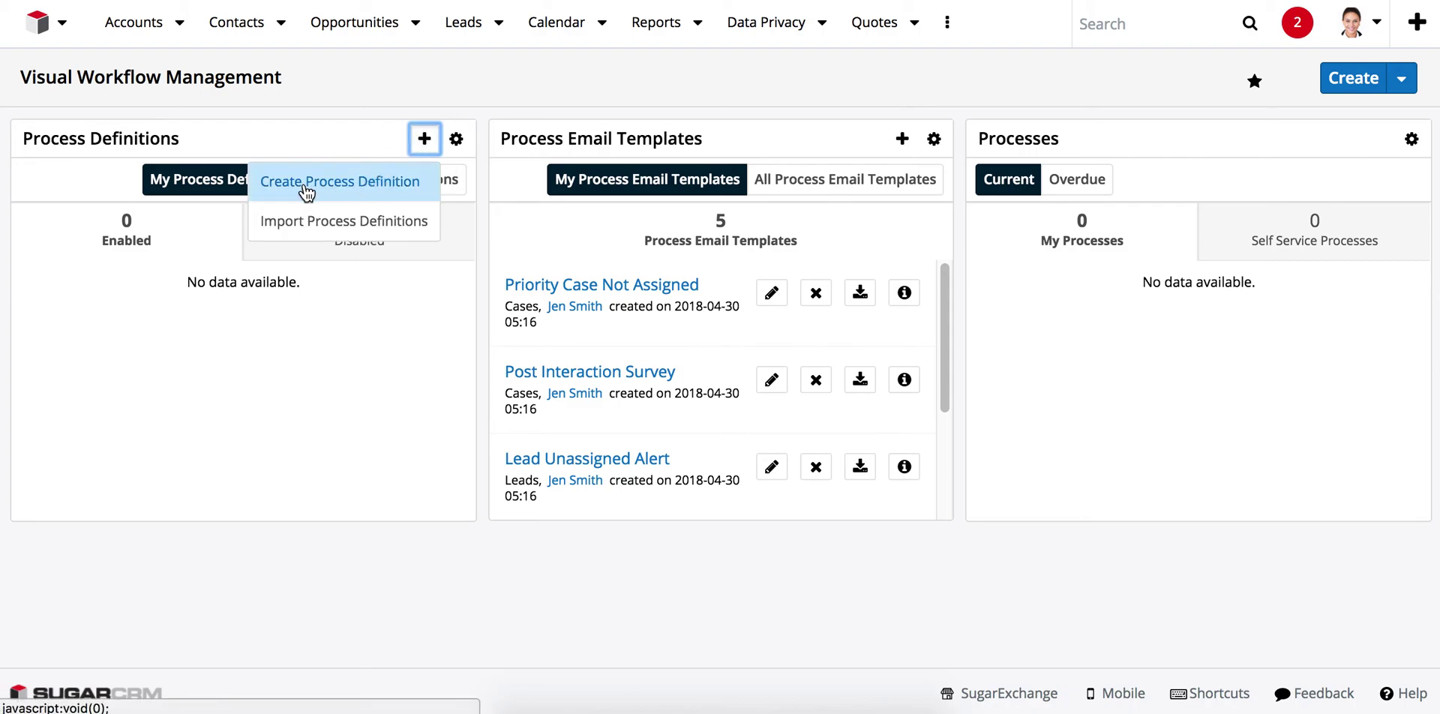
Create a process definition named 'Create Task when an opportunity is won' with Target Module Opportunities.
{"action": "left_click", "coordinate": [379, 185]}
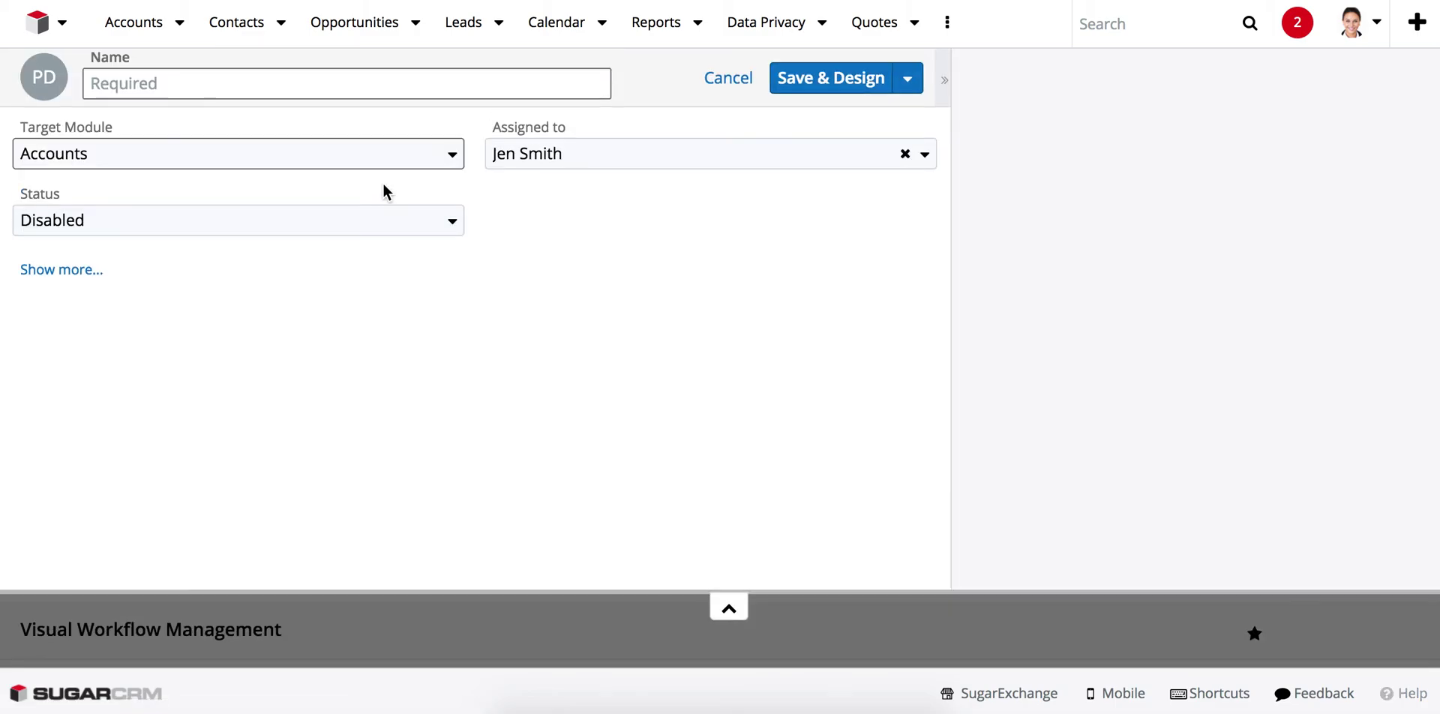
{"action": "left_click", "coordinate": [240, 84]}
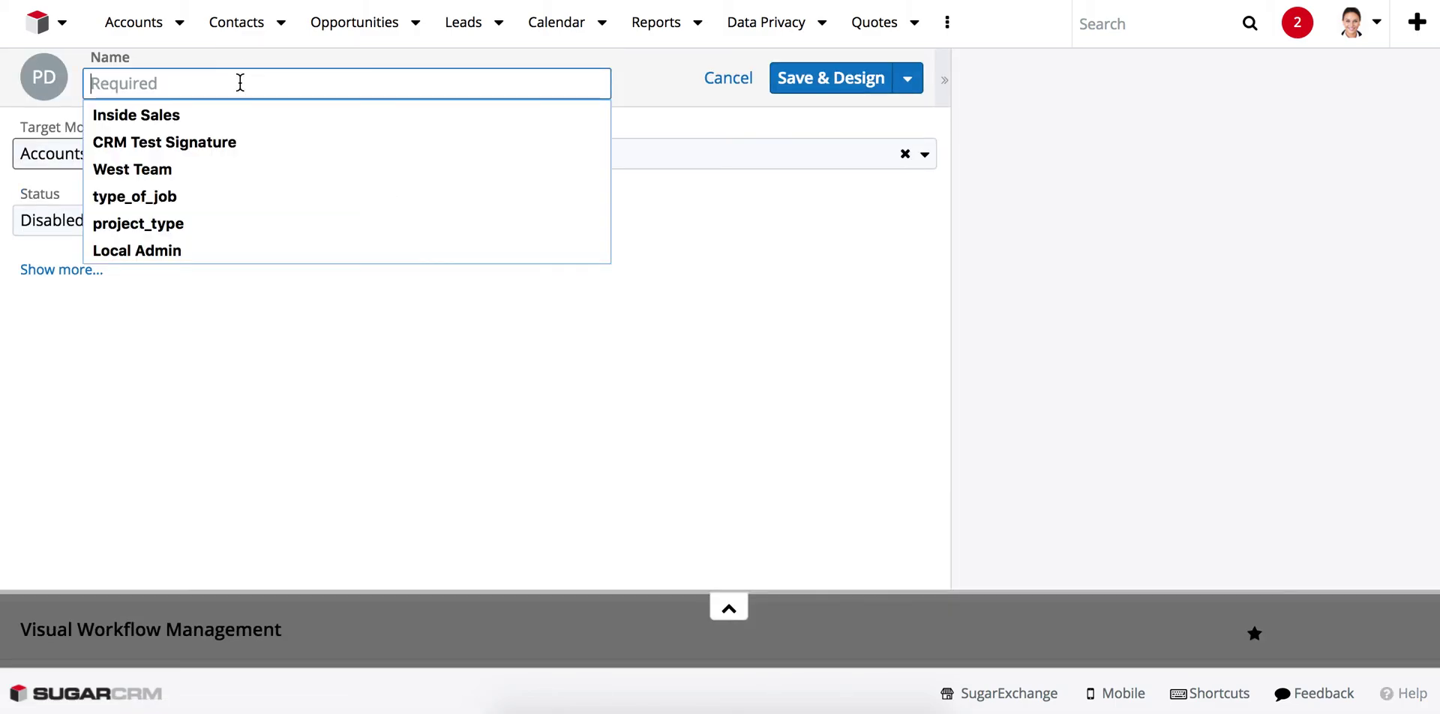
{"action": "type", "text": "C"}
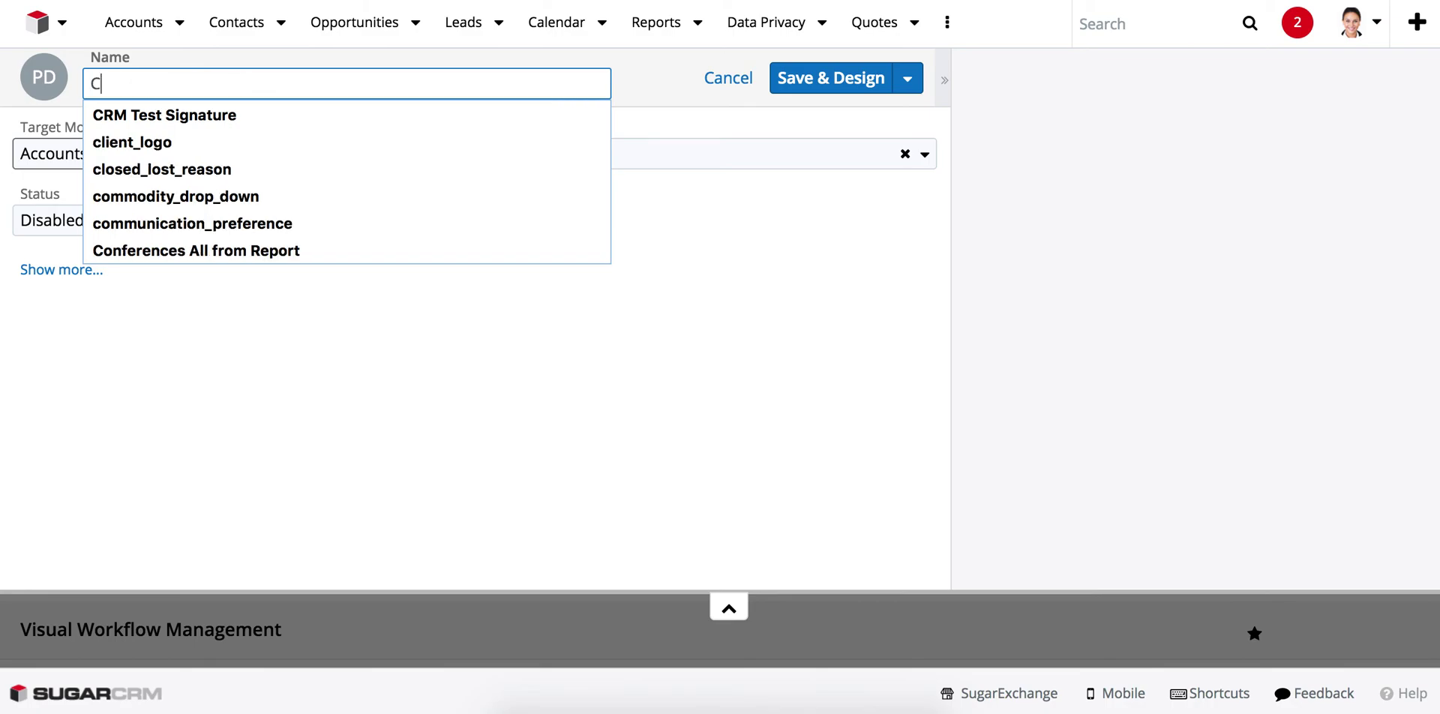
{"action": "type", "text": "reate Ta"}
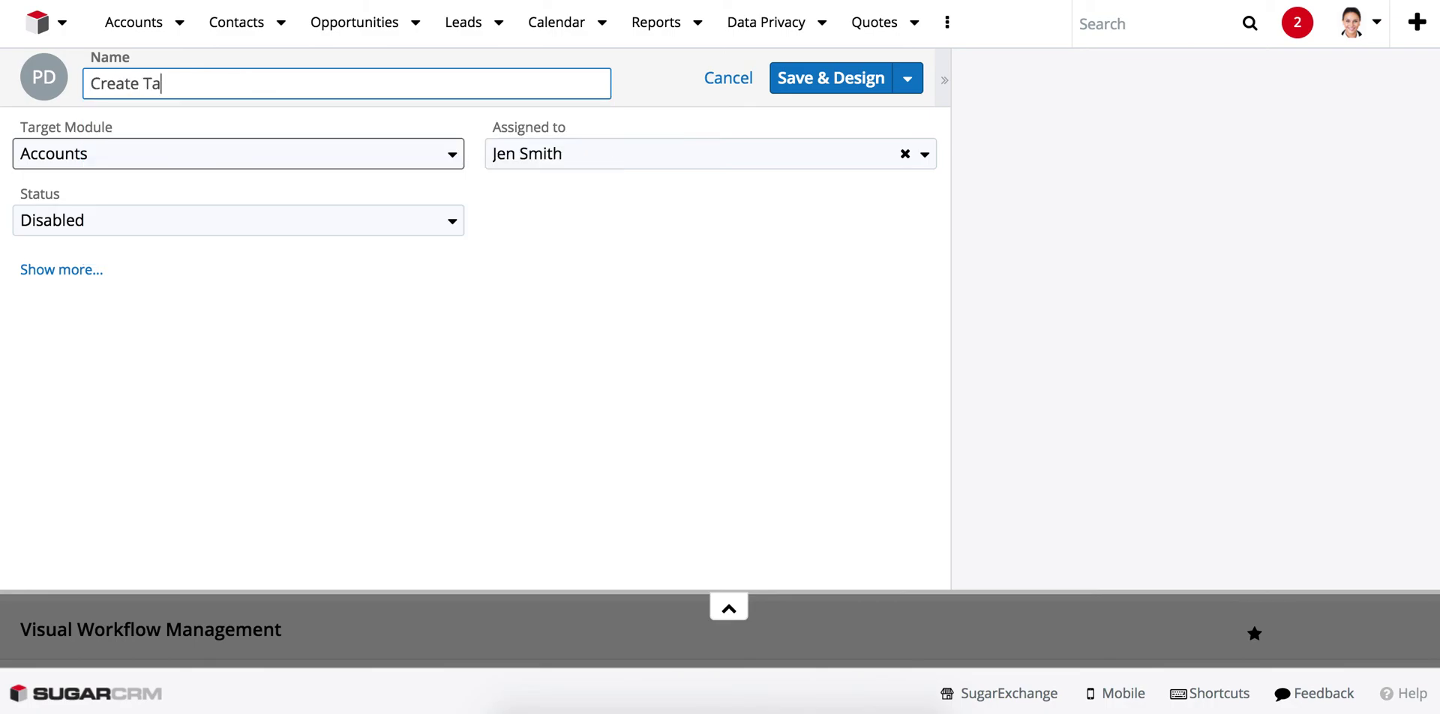
{"action": "type", "text": "sk when an"}
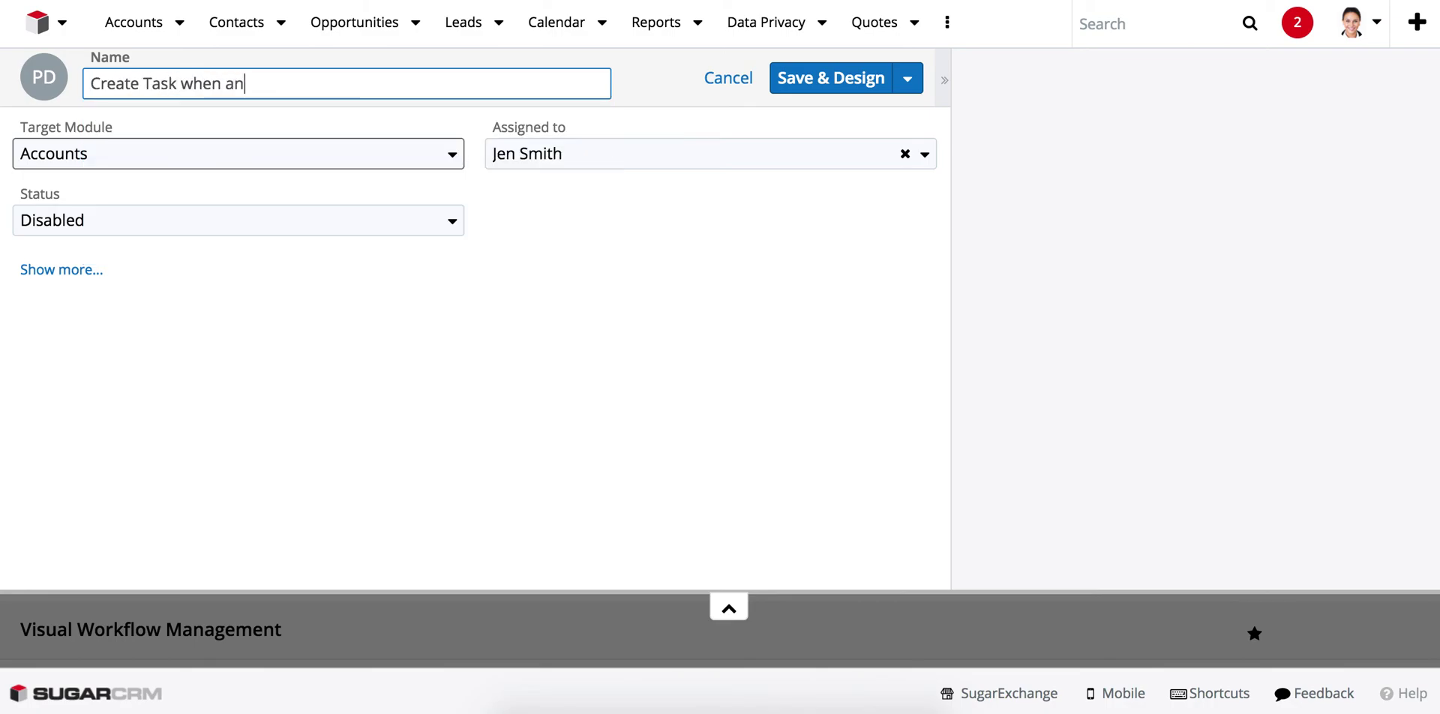
{"action": "type", "text": " opportun"}
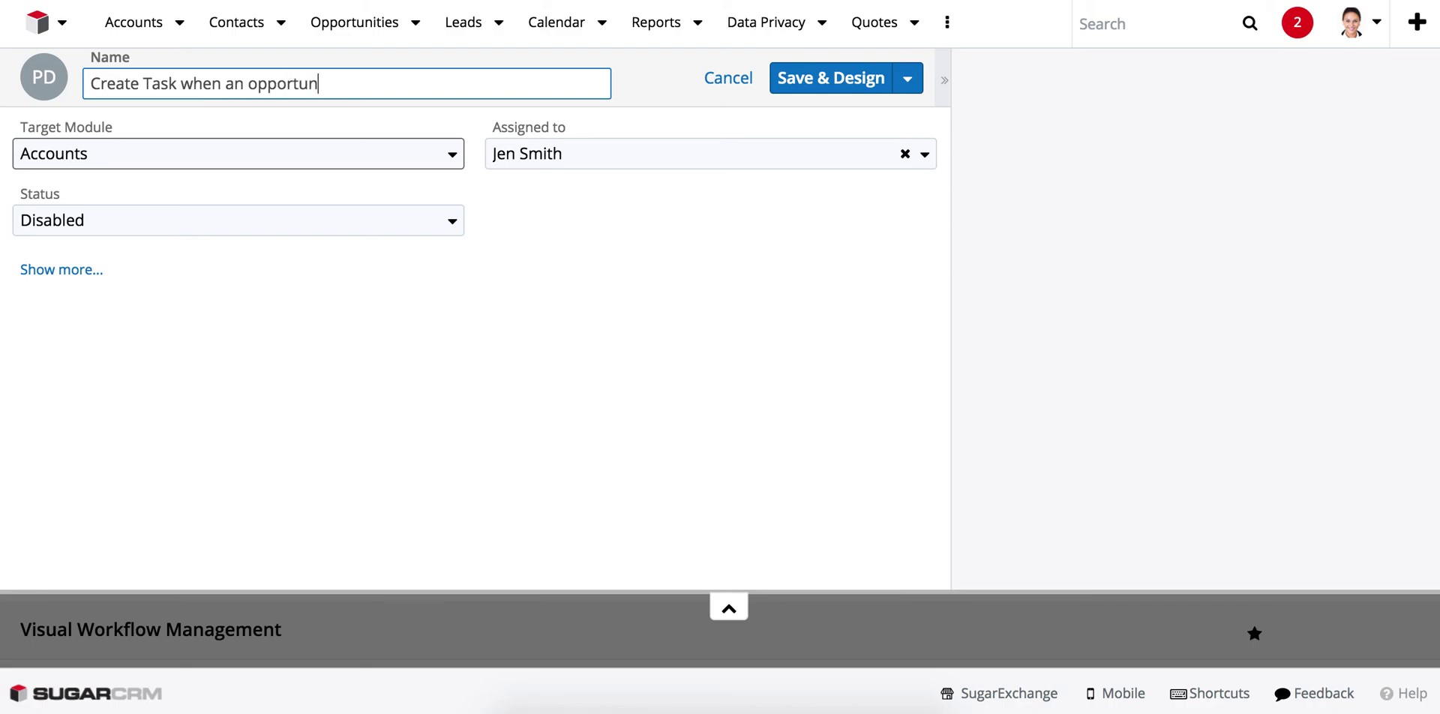
{"action": "type", "text": "ity is won"}
{"action": "left_click", "coordinate": [287, 162]}
{"action": "type", "text": "opp"}
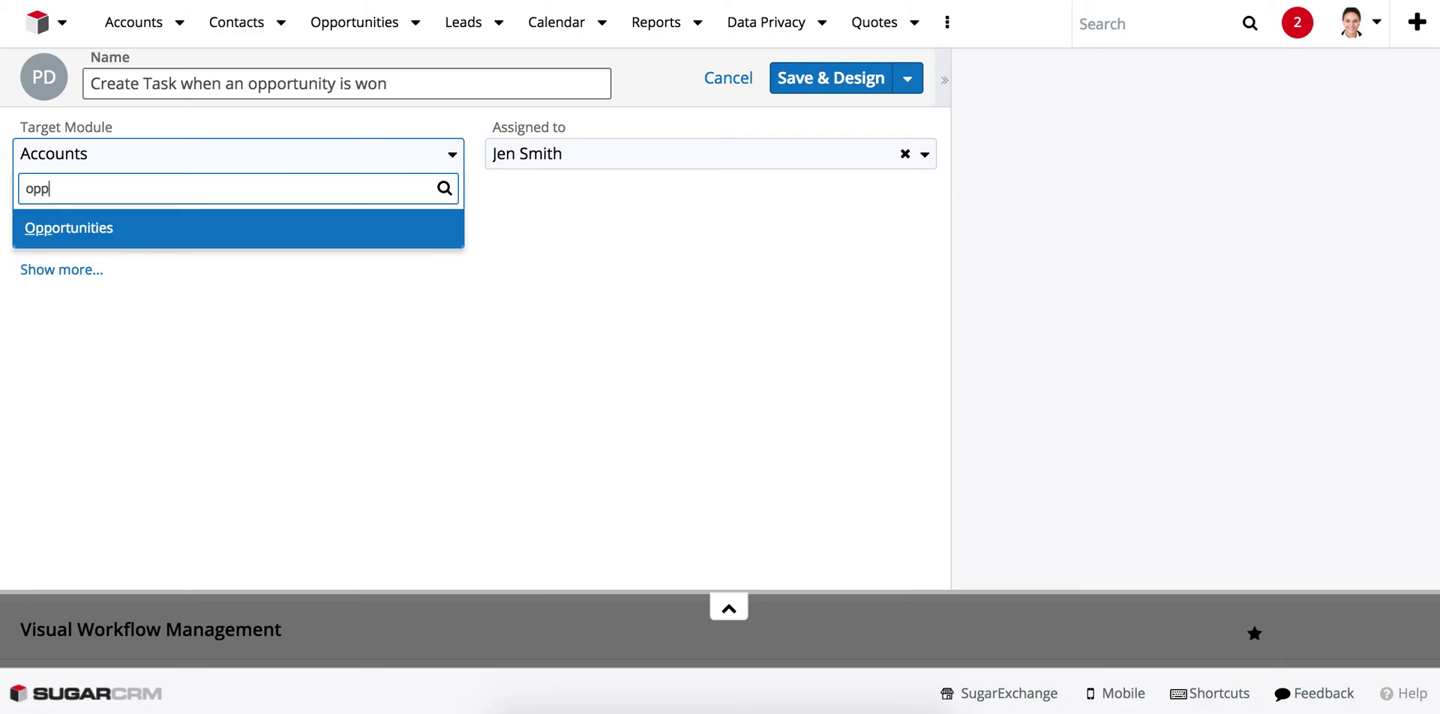
{"action": "left_click", "coordinate": [117, 230]}
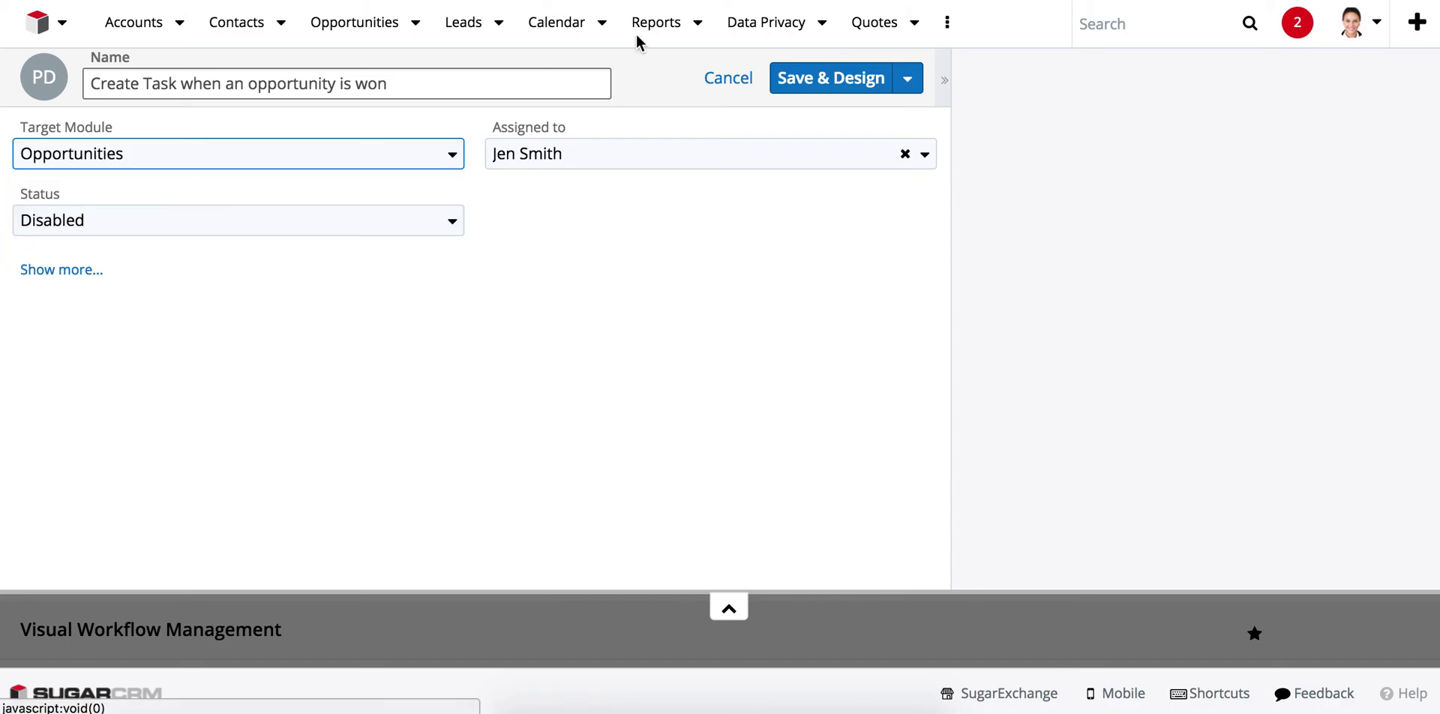
Save & Design the definition, dismiss the success notice, and place a start event on the canvas.
{"action": "left_click", "coordinate": [796, 77]}
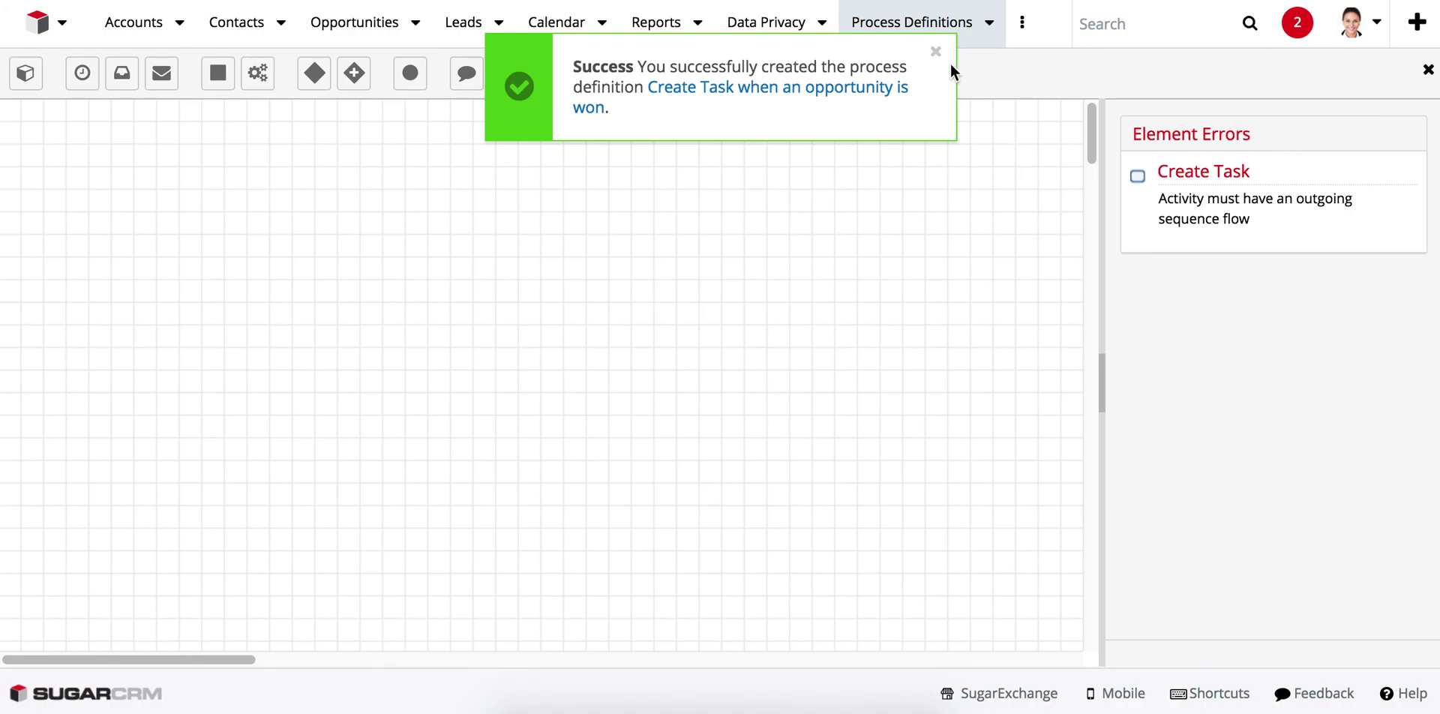
{"action": "left_click", "coordinate": [936, 52]}
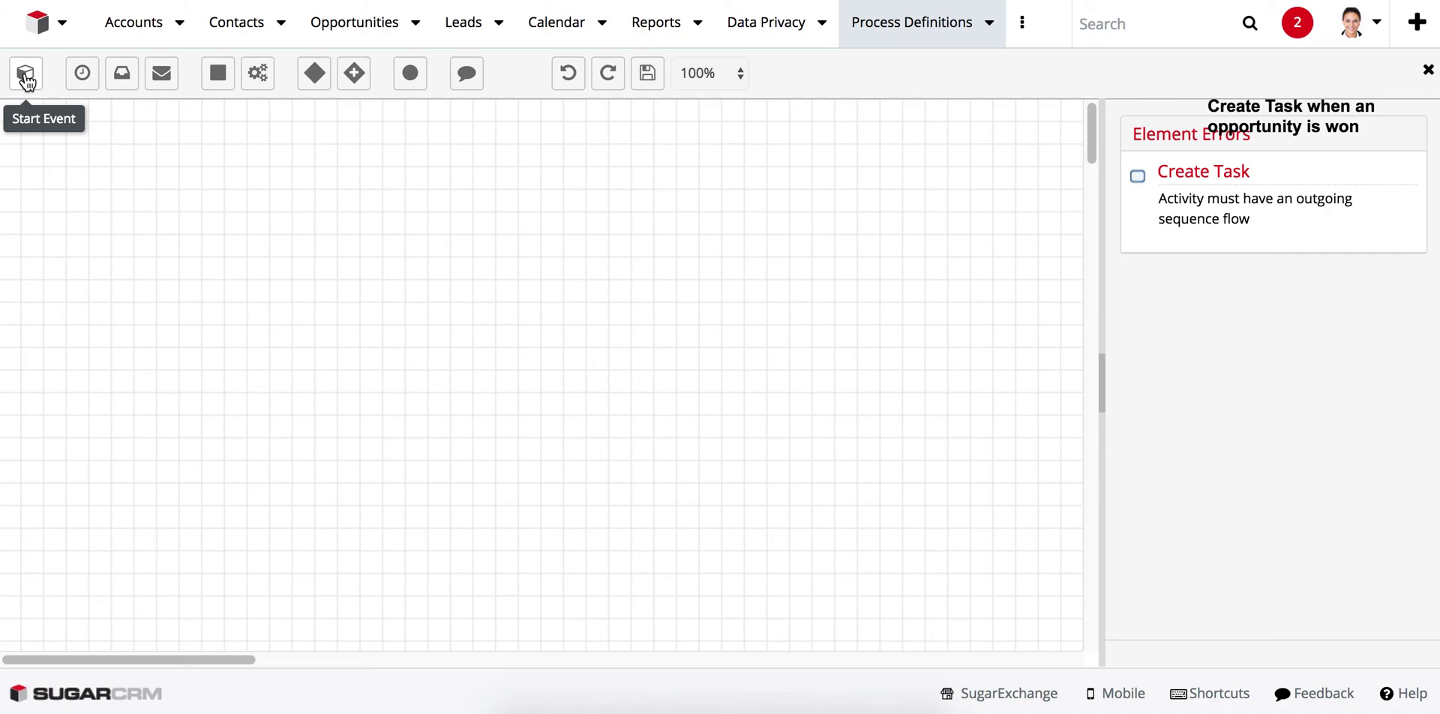
{"action": "mouse_move", "coordinate": [26, 75]}
{"action": "left_mouse_down"}
{"action": "mouse_move", "coordinate": [184, 130]}
{"action": "mouse_move", "coordinate": [192, 262]}
{"action": "left_mouse_up"}
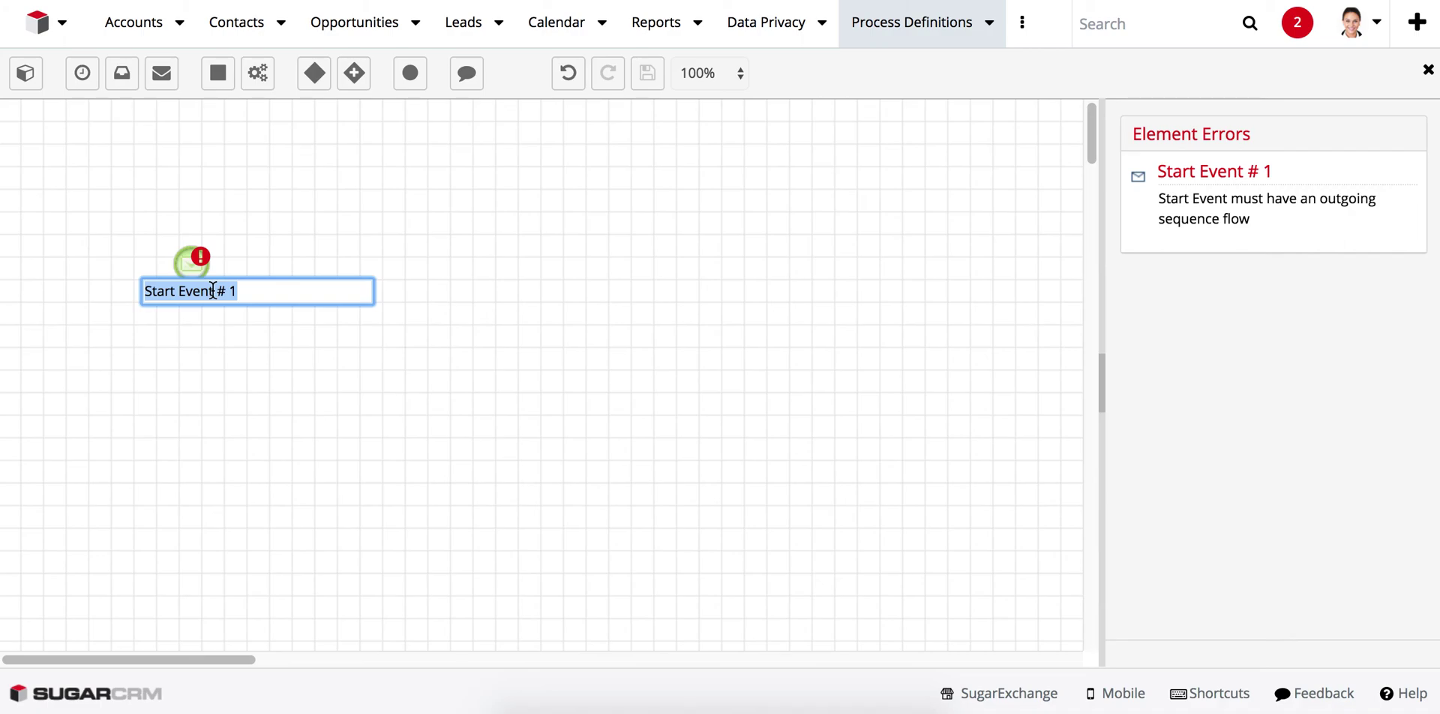
Label the start event "Kick off on Status is 'Closed Won'".
{"action": "type", "text": "Kick off"}
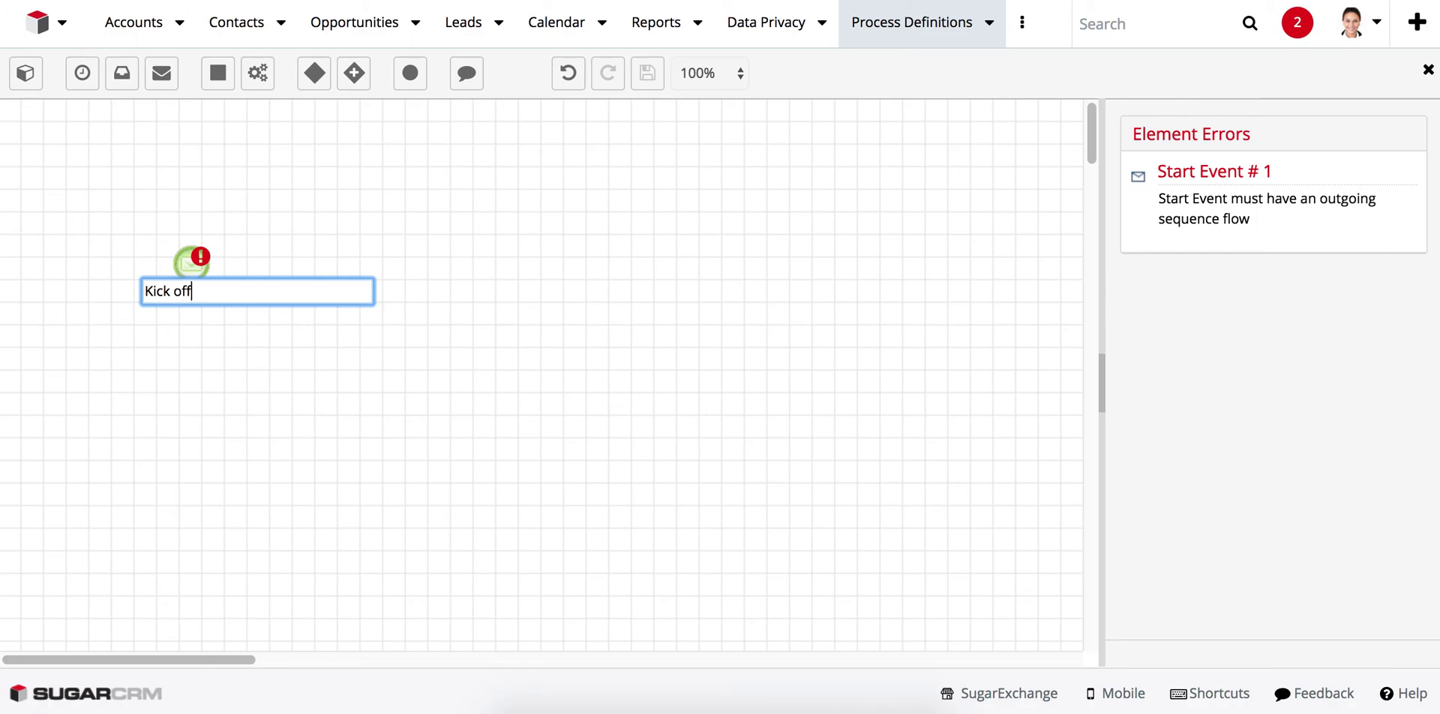
{"action": "type", "text": " on Stat"}
{"action": "type", "text": "us"}
{"action": "type", "text": " is 'Clos"}
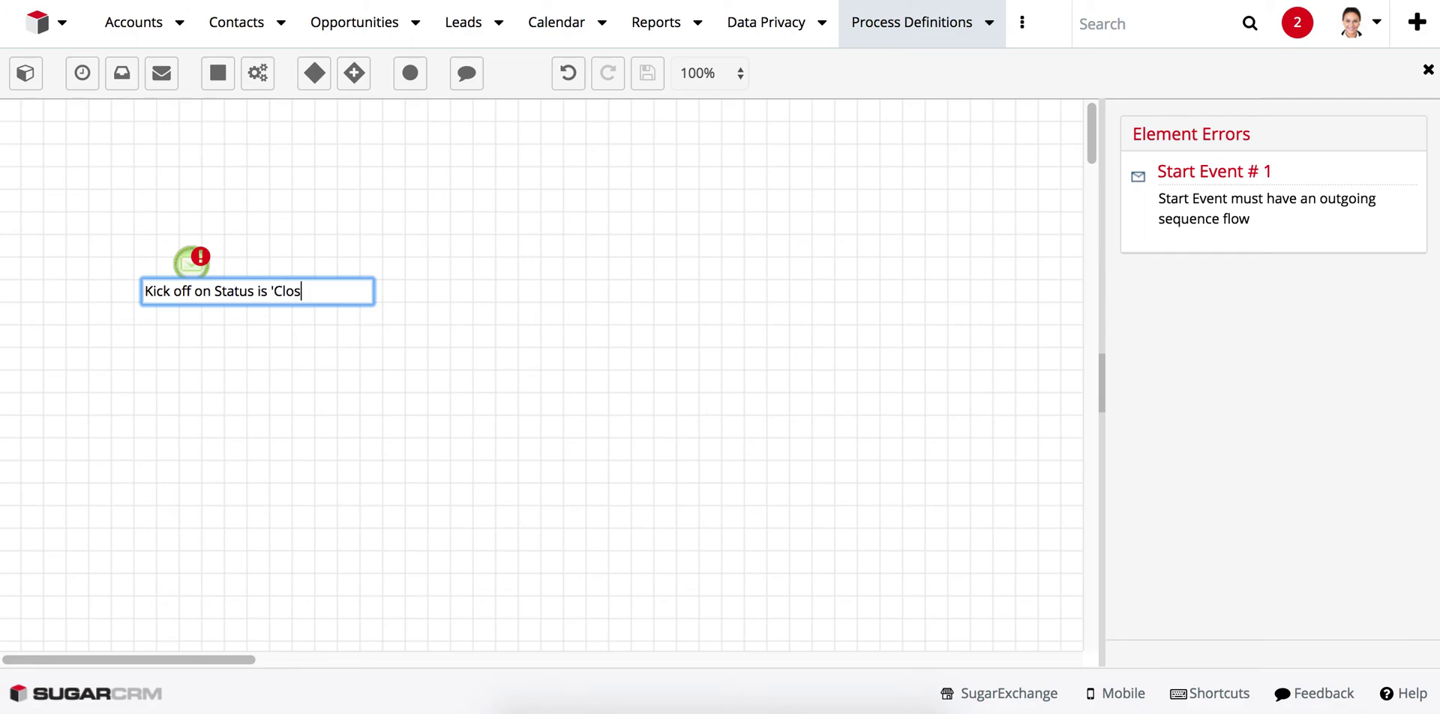
{"action": "type", "text": "ed Won'"}
{"action": "key", "text": "Return"}
In the start event settings, set Applies to Updated Records Only (First Update).
{"action": "right_click", "coordinate": [192, 264]}
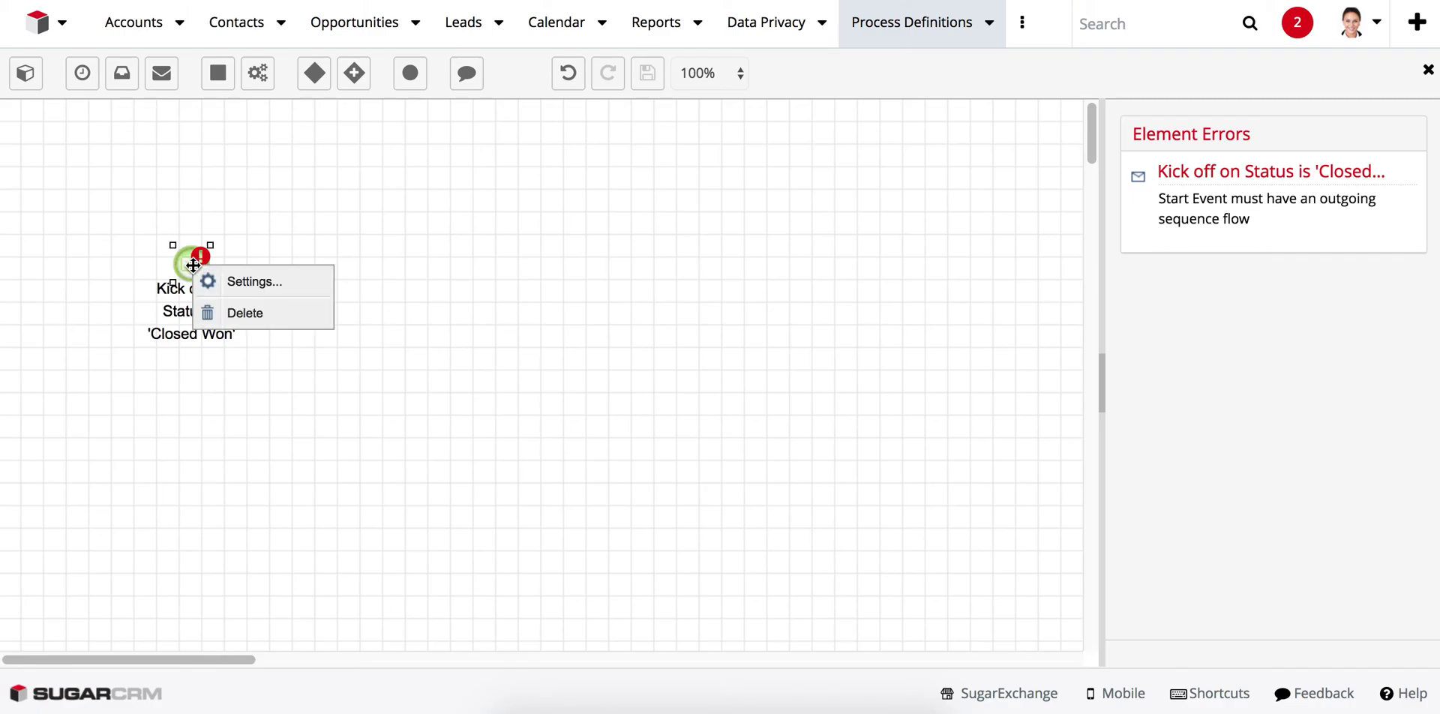
{"action": "left_click", "coordinate": [243, 280]}
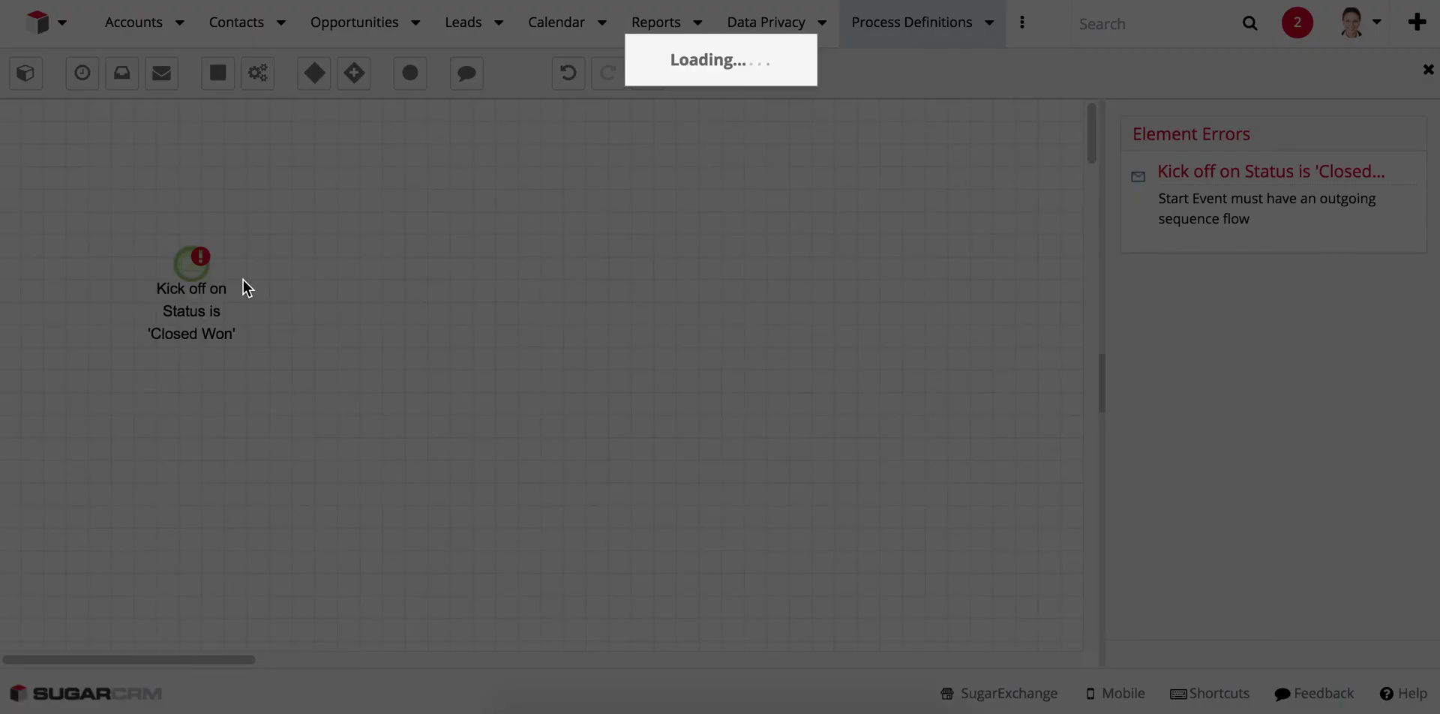
{"action": "left_click", "coordinate": [669, 318]}
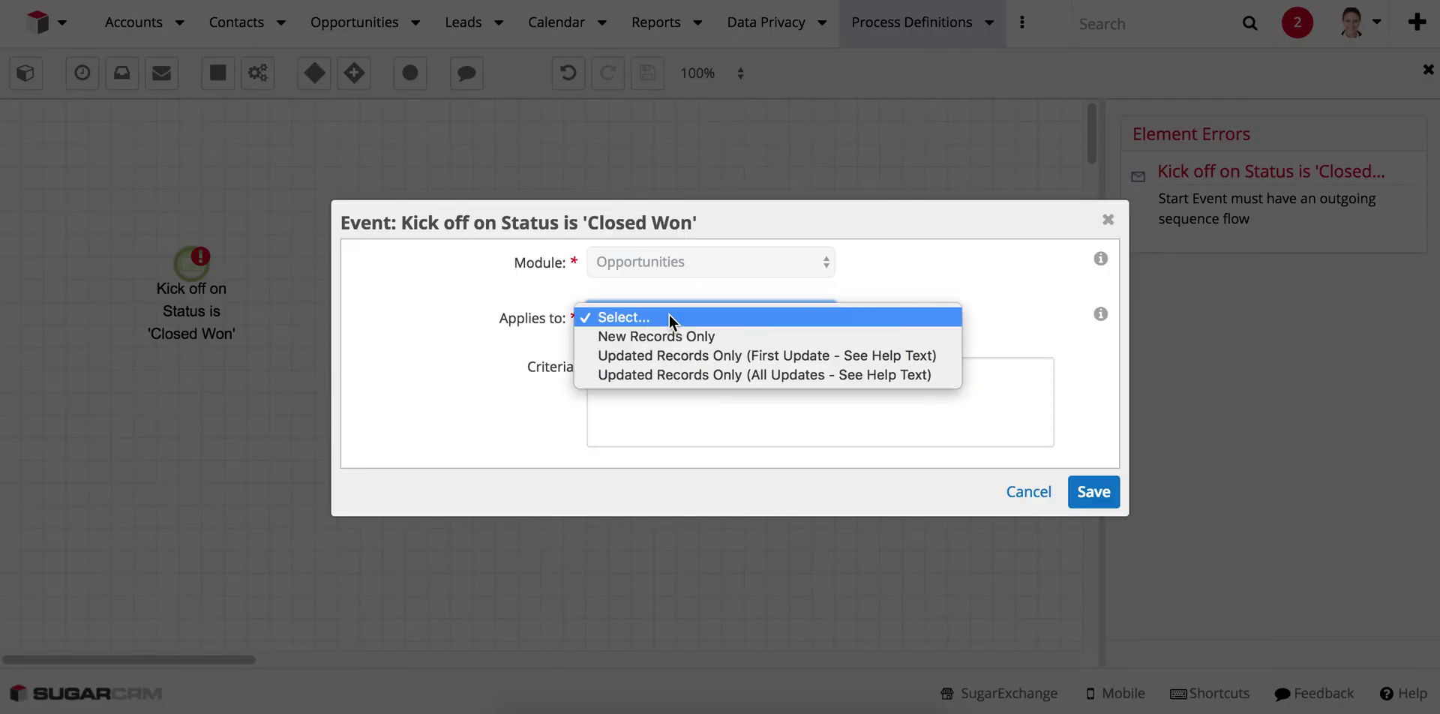
{"action": "left_click", "coordinate": [681, 359]}
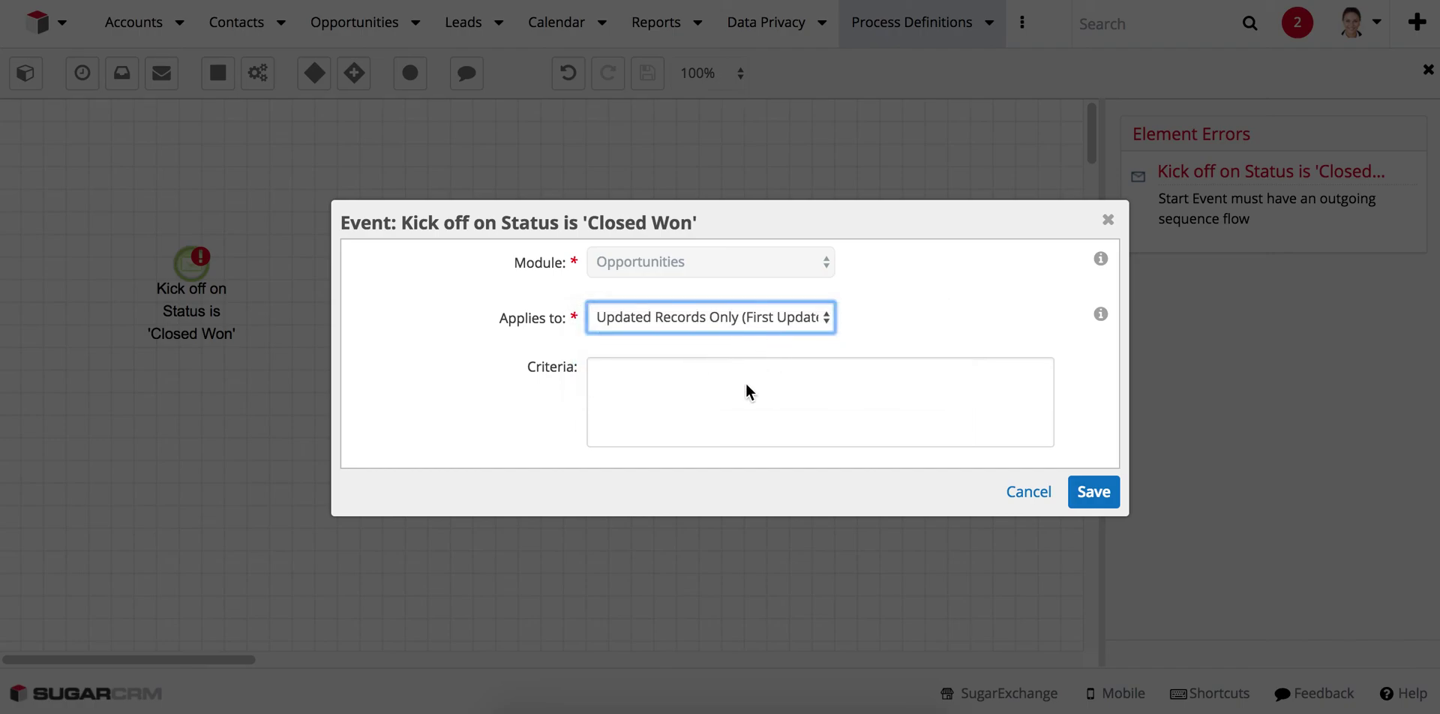
Add the criterion Opportunities Status equals Closed Won and save the start event settings.
{"action": "left_click", "coordinate": [609, 375]}
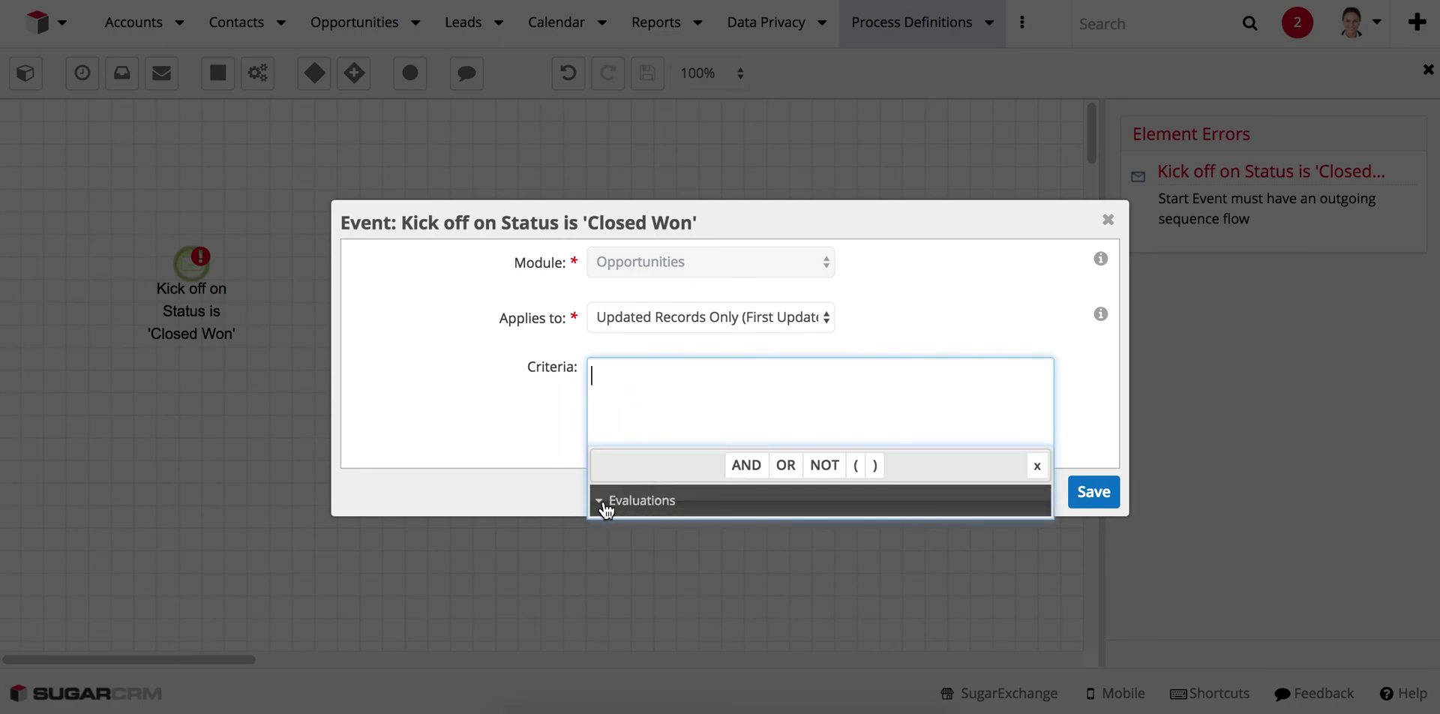
{"action": "left_click", "coordinate": [636, 504]}
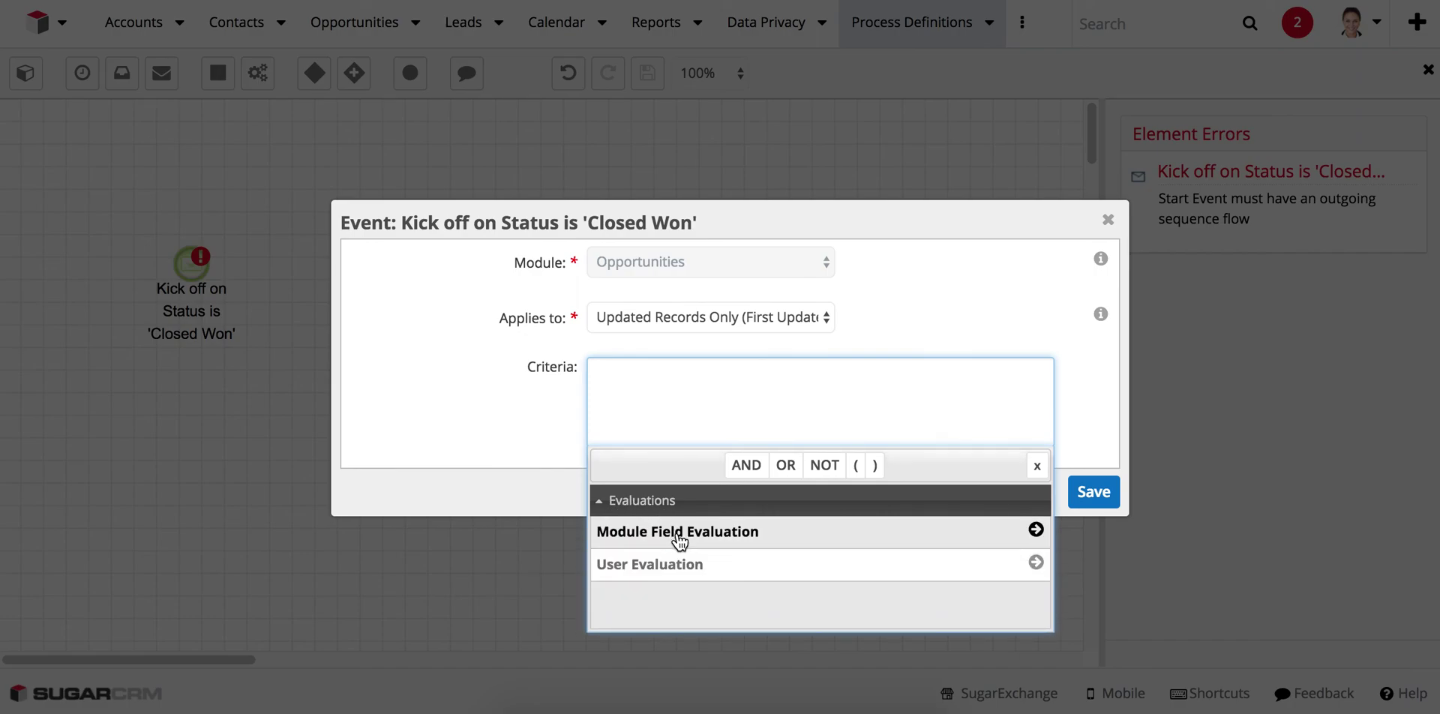
{"action": "left_click", "coordinate": [718, 535]}
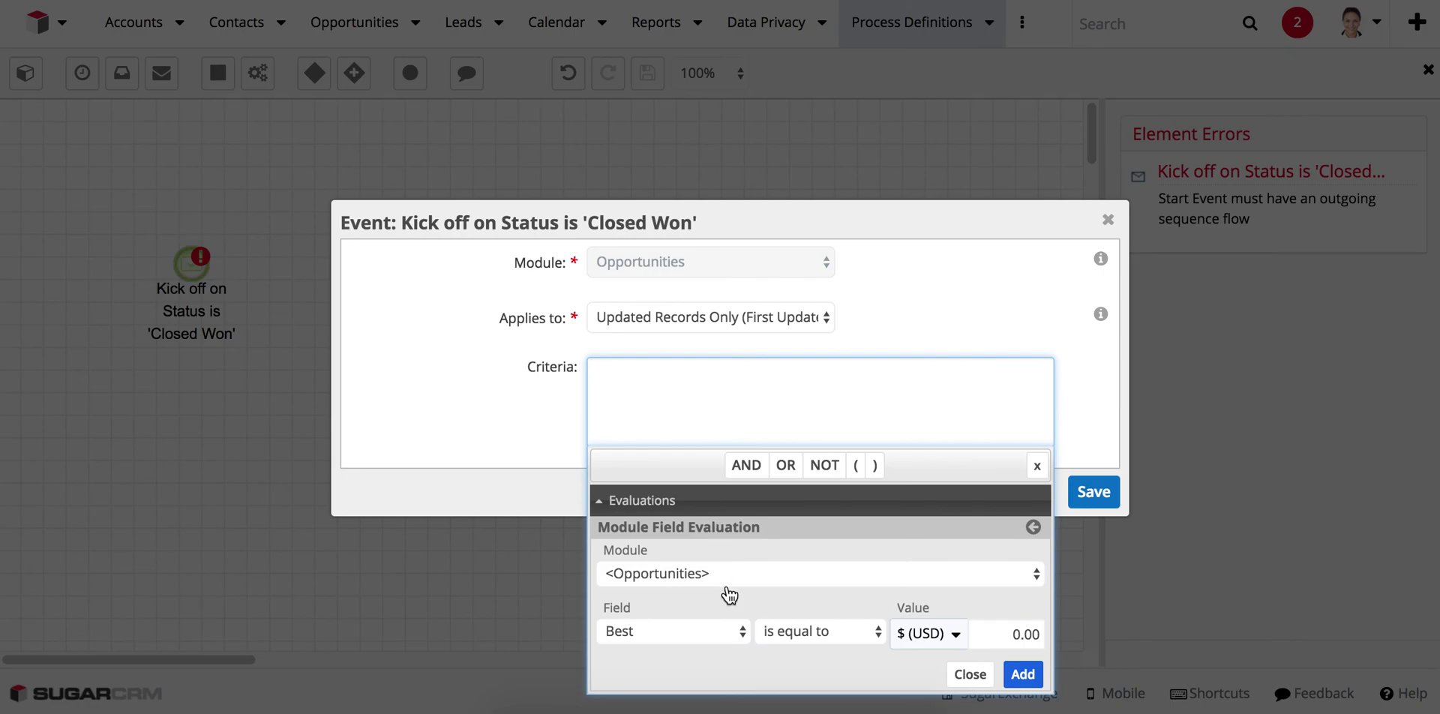
{"action": "left_click", "coordinate": [690, 632]}
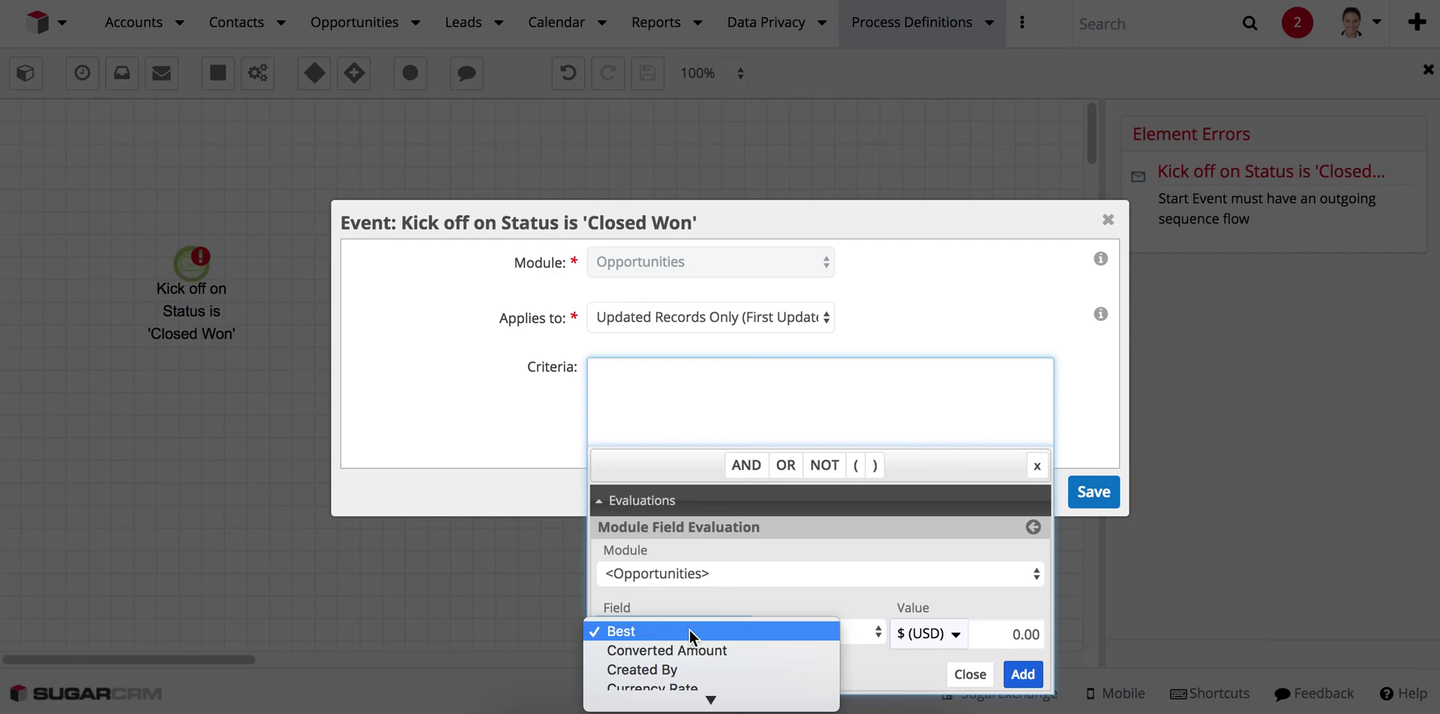
{"action": "scroll", "coordinate": [690, 637], "scroll_direction": "down", "scroll_amount": 2}
{"action": "scroll", "coordinate": [690, 637], "scroll_direction": "down", "scroll_amount": 3}
{"action": "scroll", "coordinate": [690, 637], "scroll_direction": "down", "scroll_amount": 3}
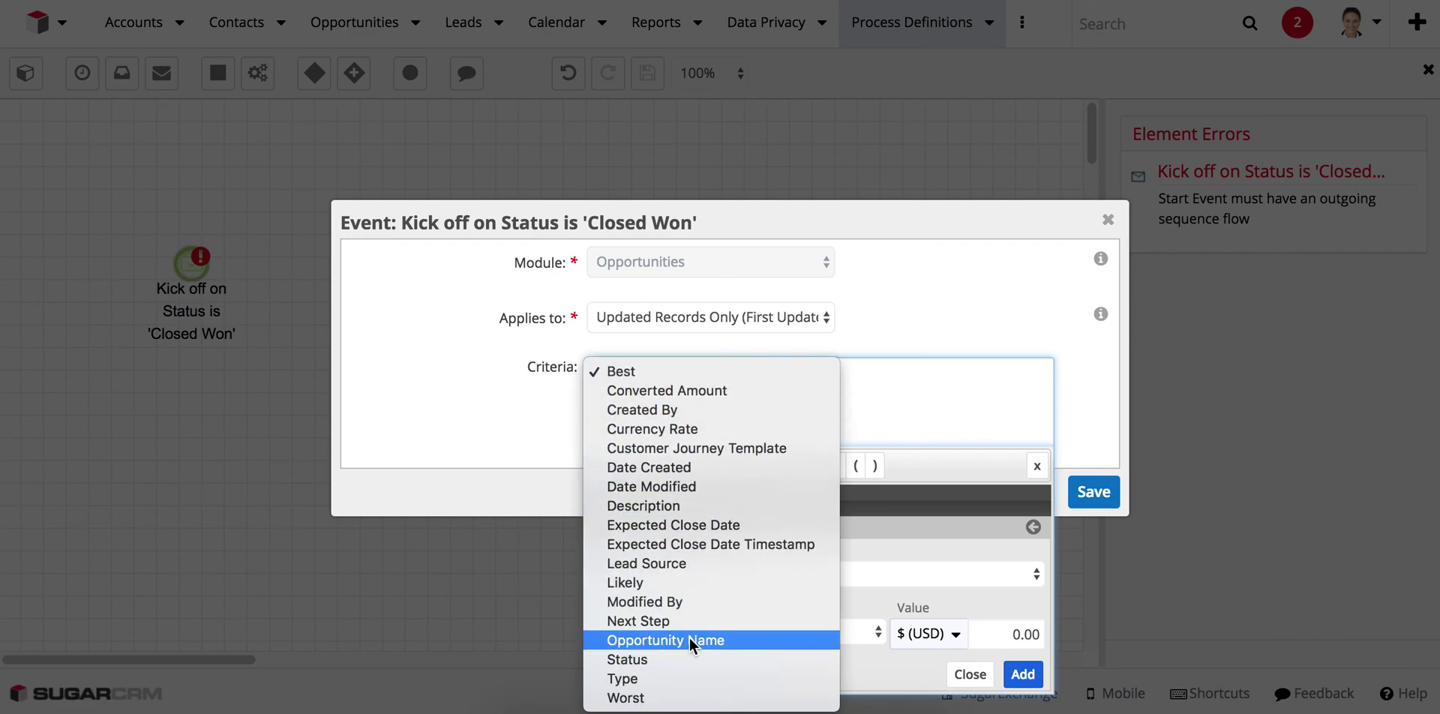
{"action": "left_click", "coordinate": [650, 658]}
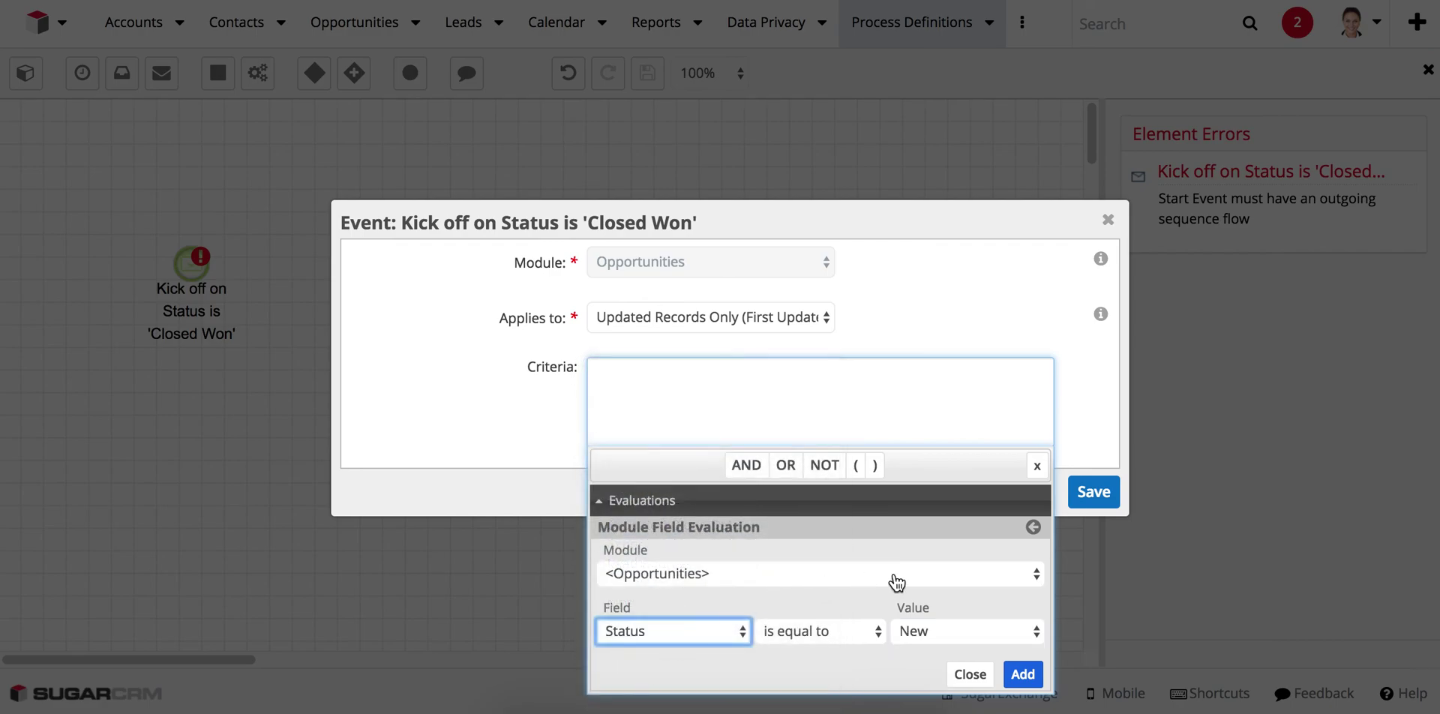
{"action": "left_click", "coordinate": [957, 636]}
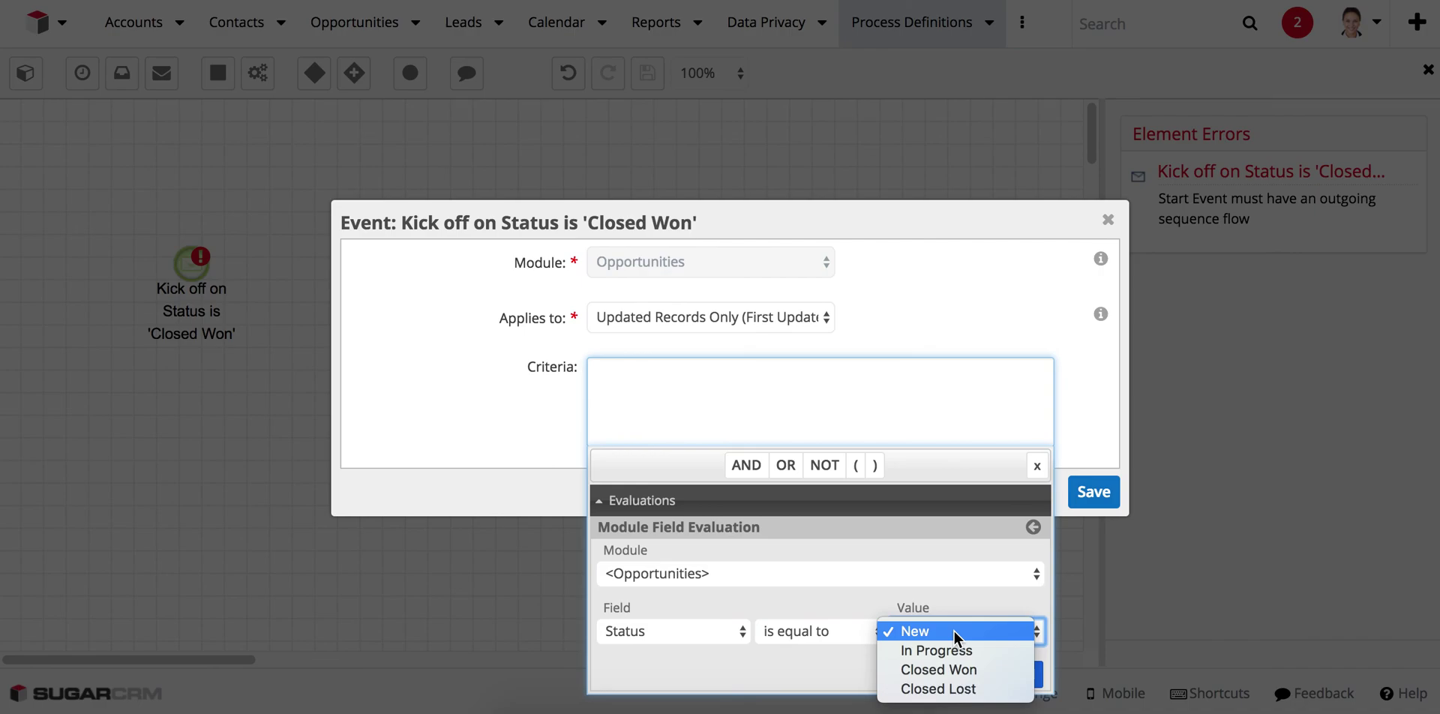
{"action": "left_click", "coordinate": [940, 667]}
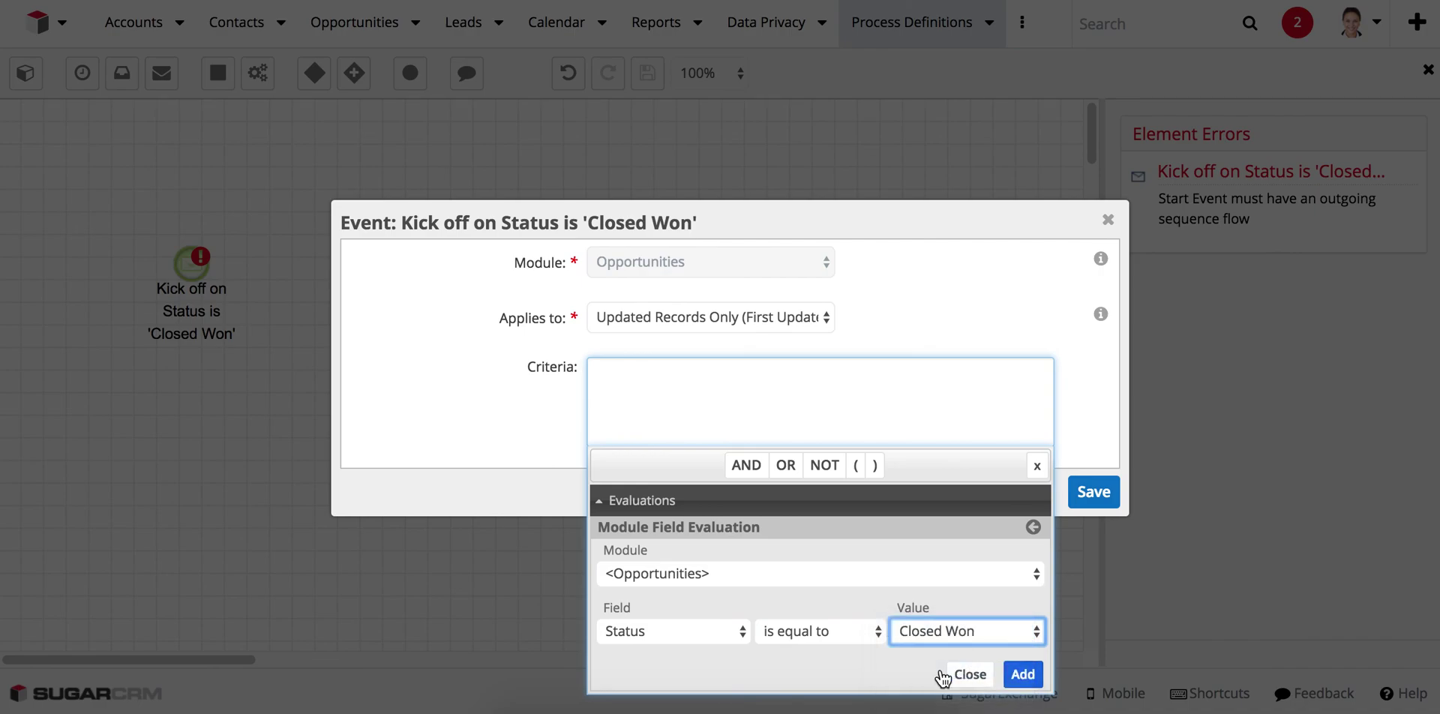
{"action": "left_click", "coordinate": [1022, 673]}
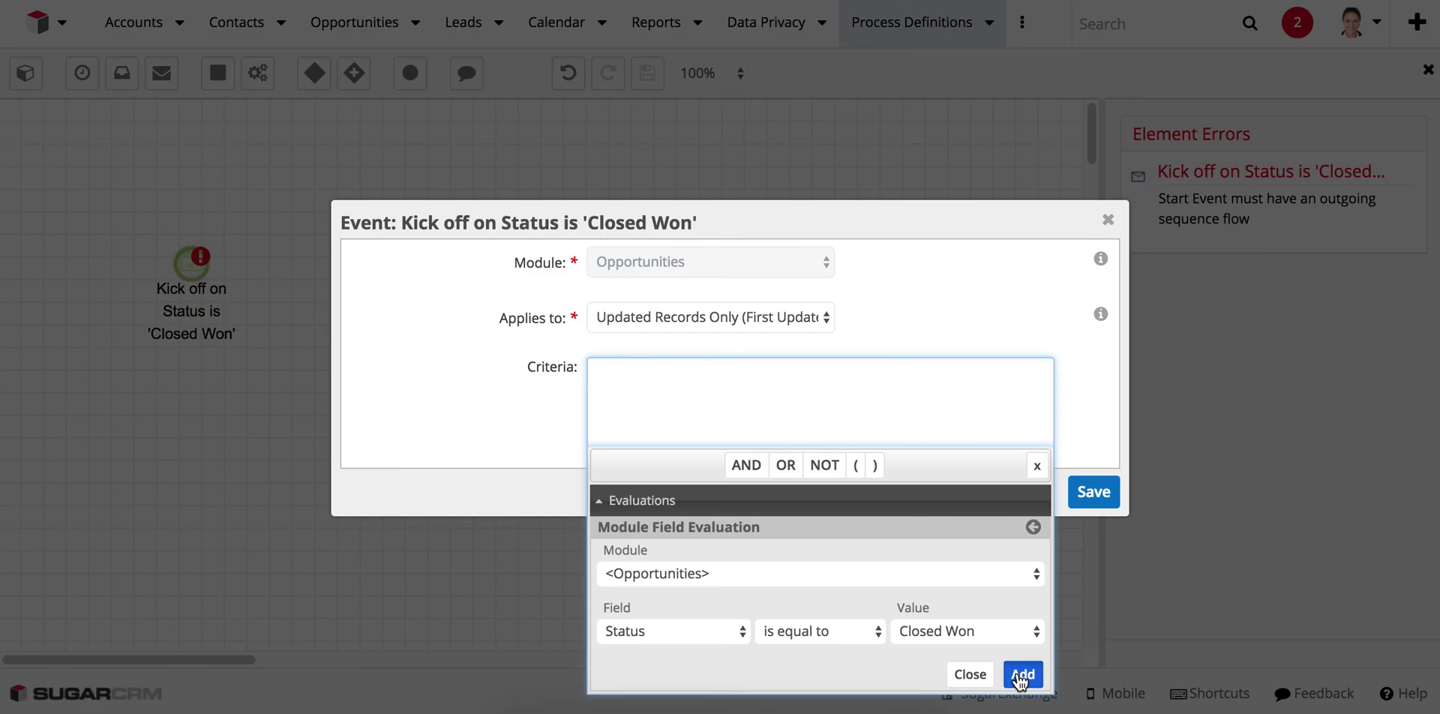
{"action": "left_click", "coordinate": [992, 310]}
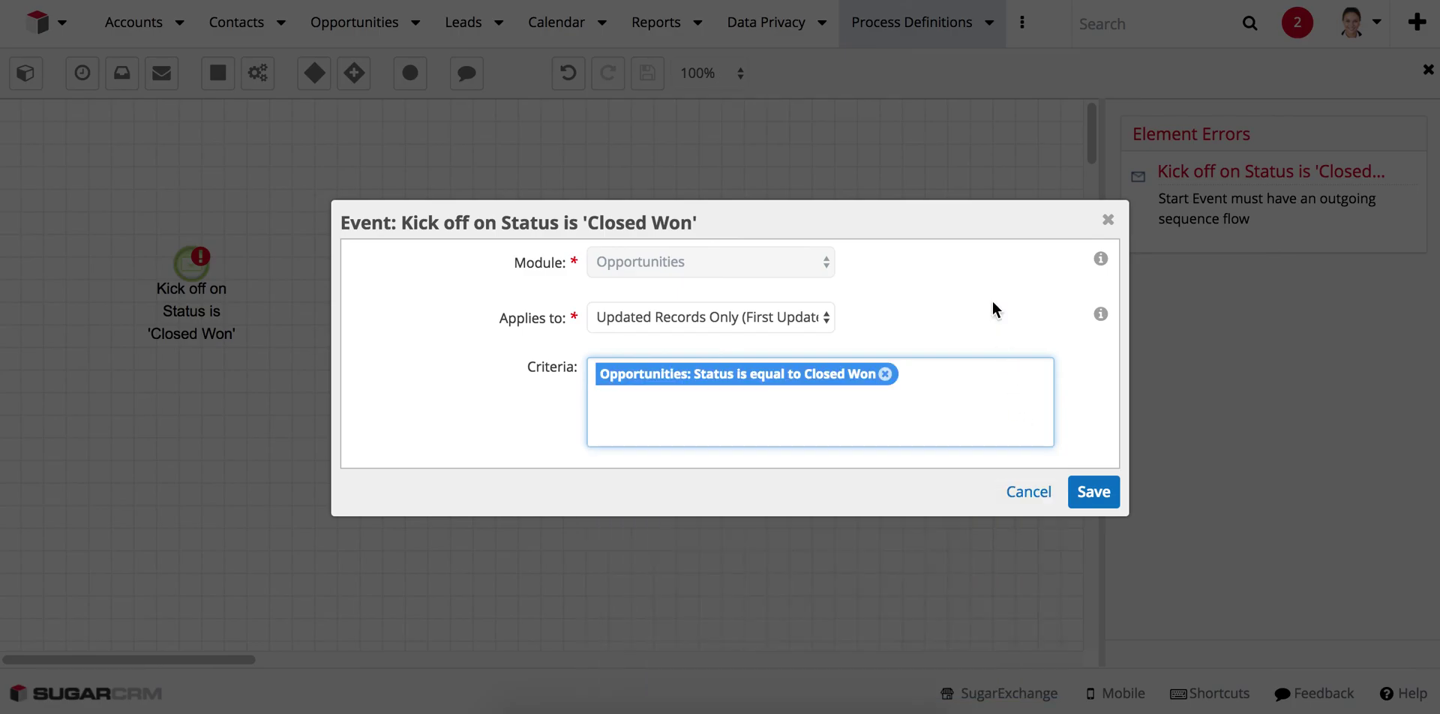
{"action": "left_click", "coordinate": [1093, 491]}
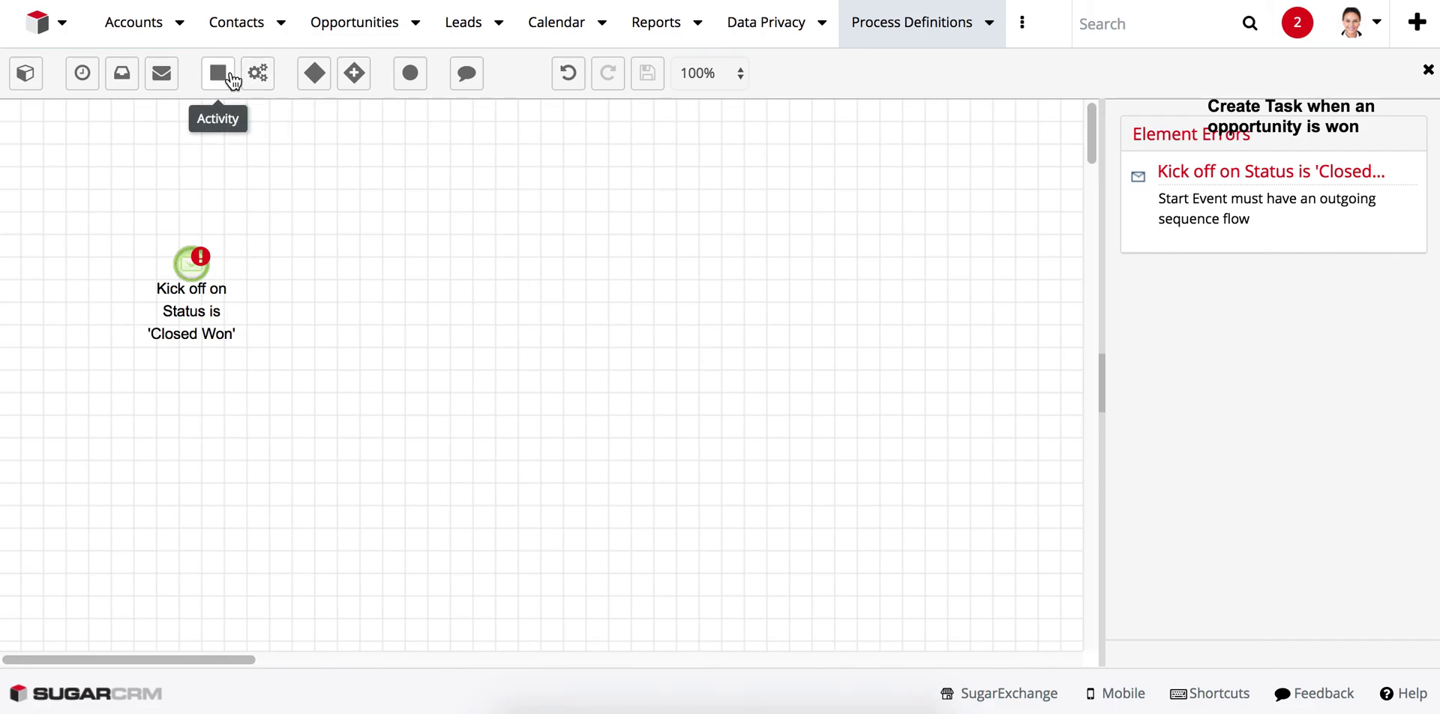
Add an action named 'Create Related Task' beside the start event, with action type Add Related Record.
{"action": "mouse_move", "coordinate": [255, 73]}
{"action": "left_mouse_down"}
{"action": "mouse_move", "coordinate": [366, 258]}
{"action": "mouse_move", "coordinate": [407, 268]}
{"action": "left_mouse_up"}
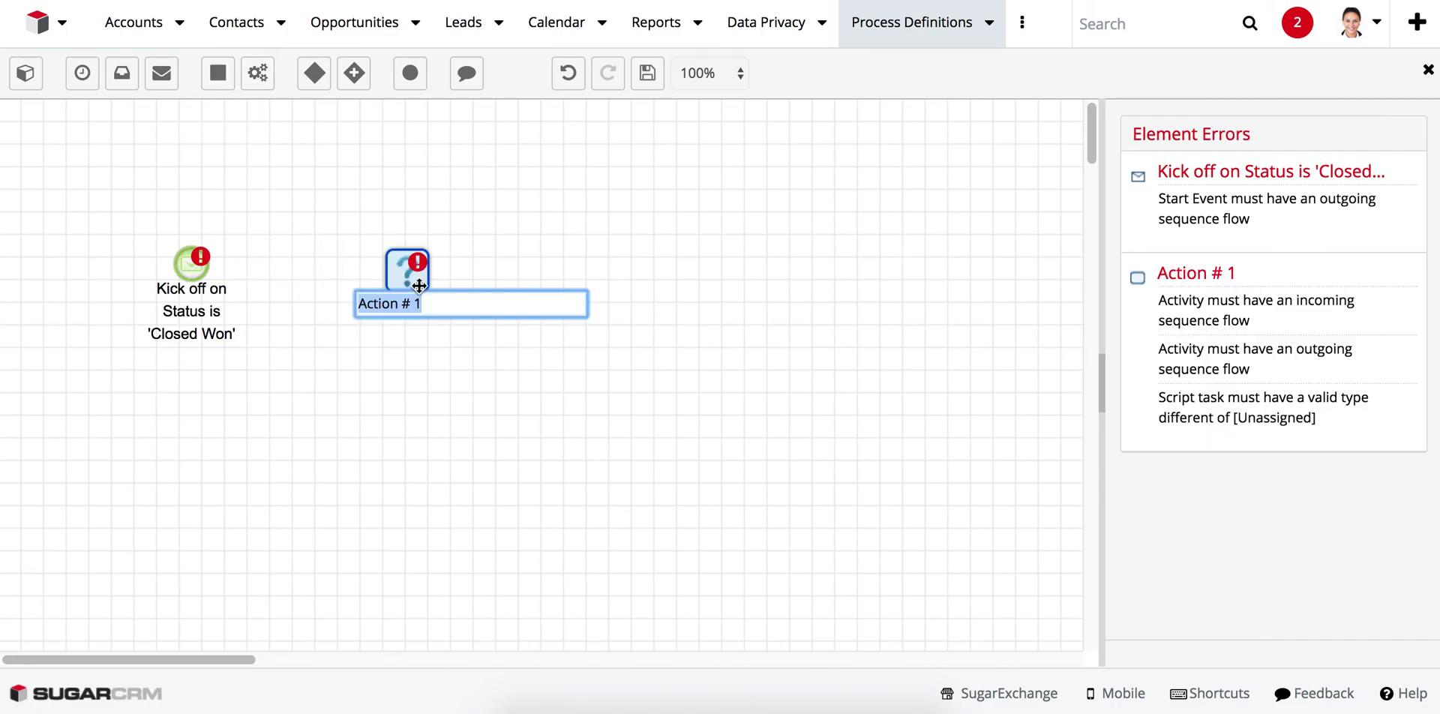
{"action": "type", "text": "Creat"}
{"action": "type", "text": "e Related "}
{"action": "type", "text": "Task"}
{"action": "key", "text": "Return"}
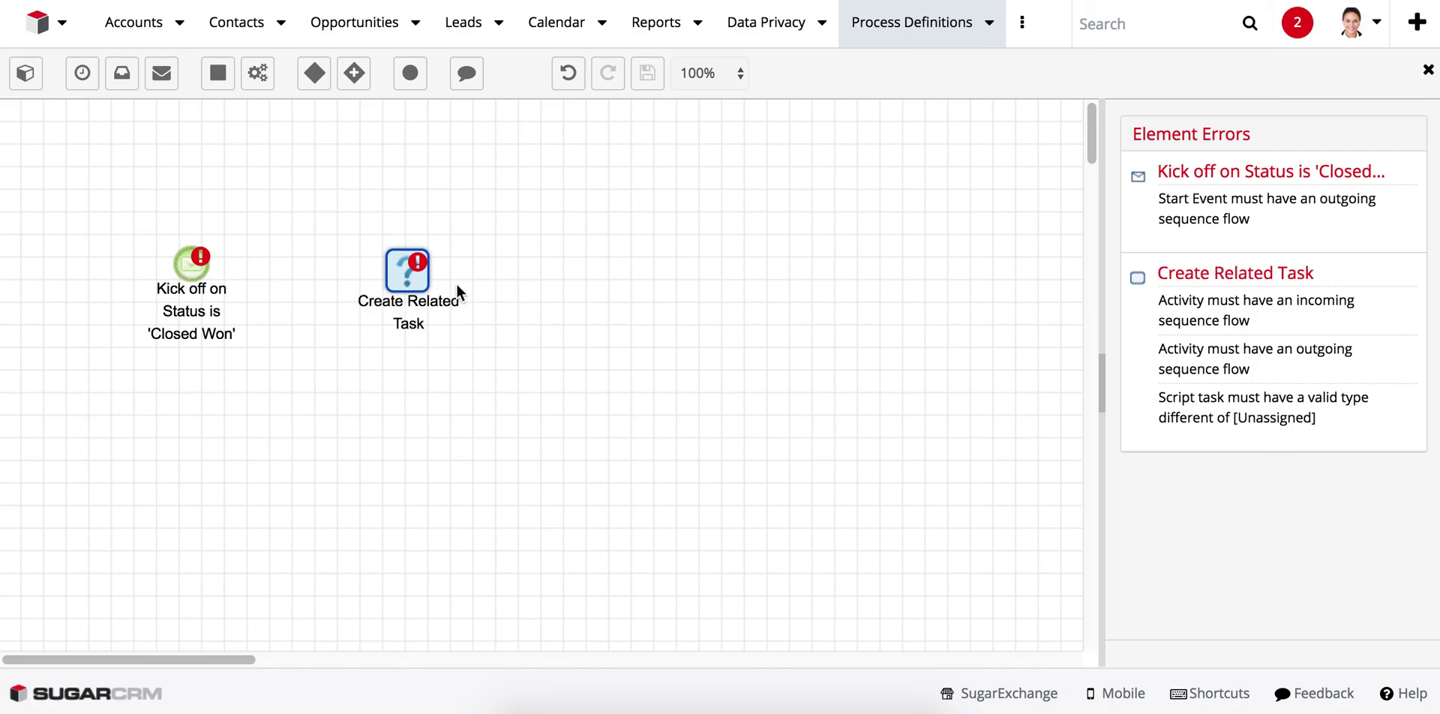
{"action": "right_click", "coordinate": [410, 282]}
{"action": "mouse_move", "coordinate": [477, 331]}
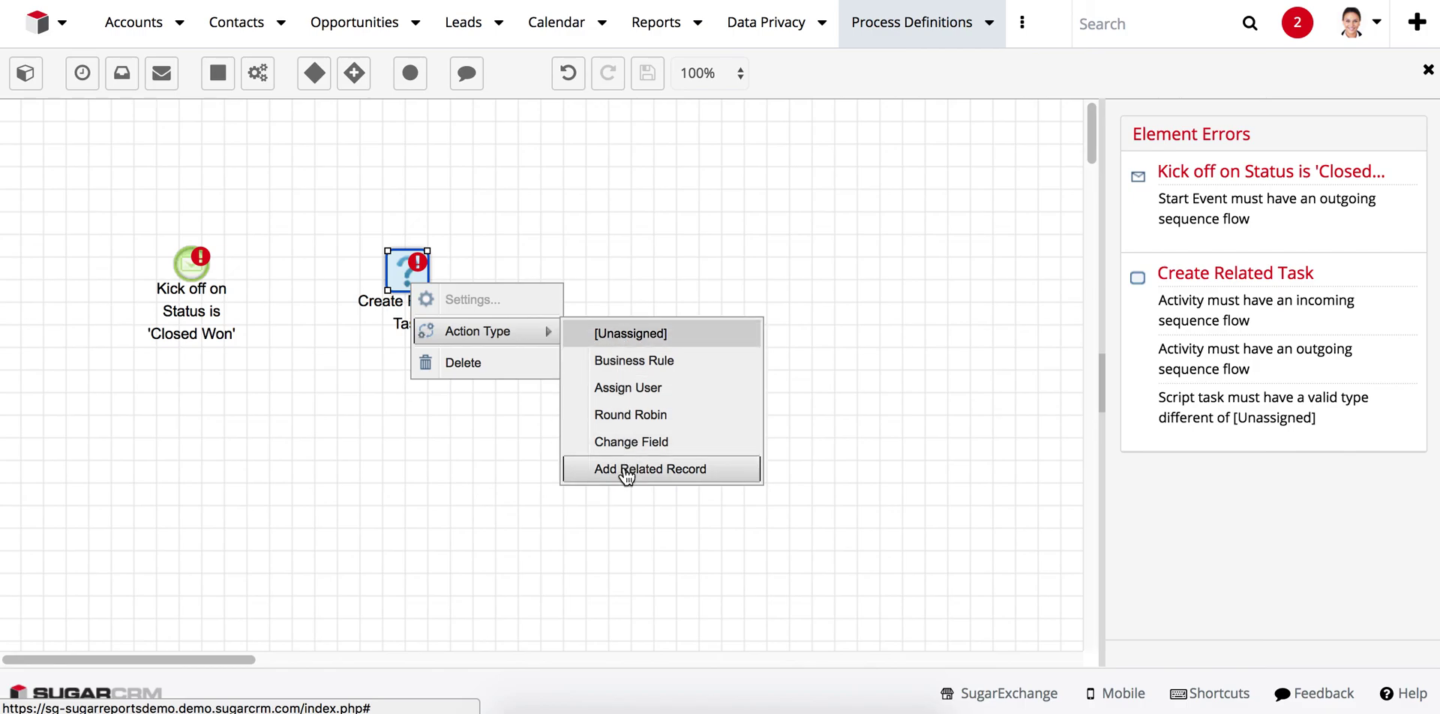
{"action": "left_click", "coordinate": [675, 470]}
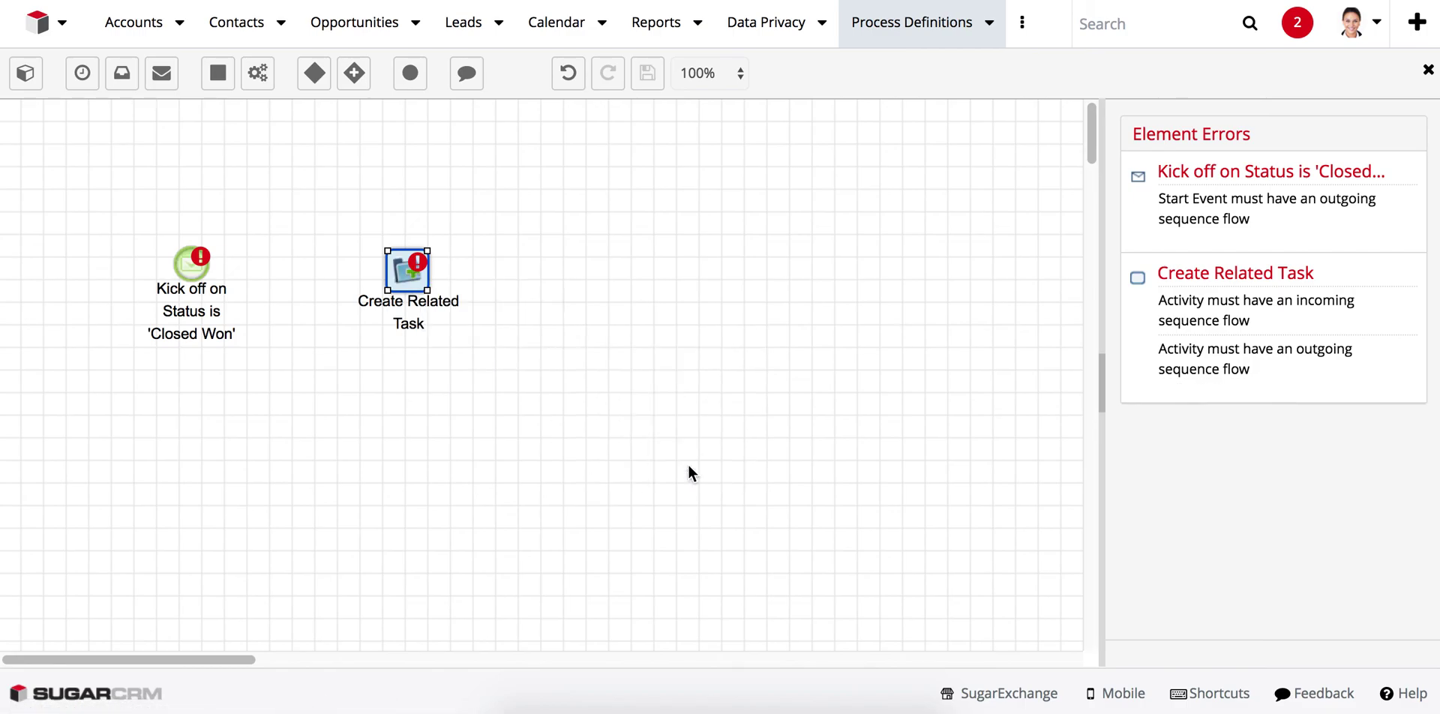
{"action": "right_click", "coordinate": [410, 268]}
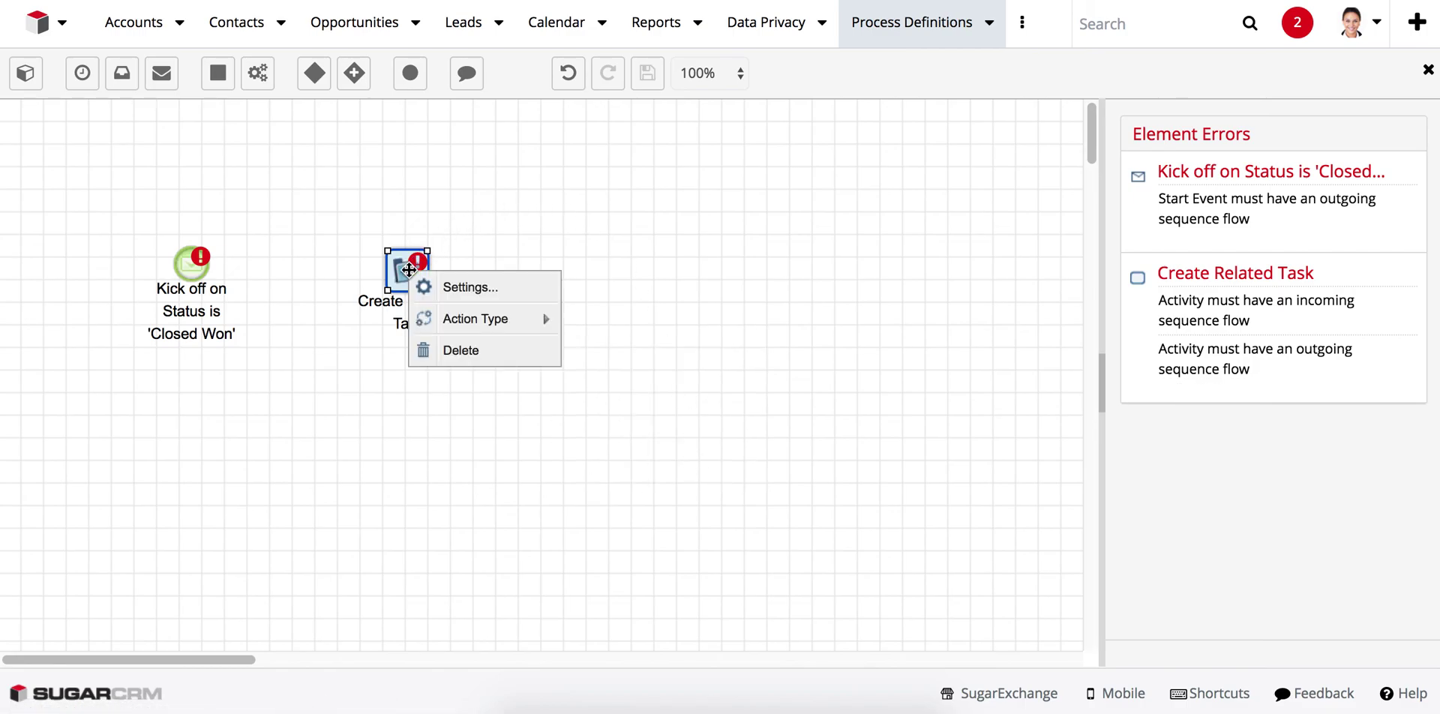
Set the related record to a Tasks record assigned to Created by User, type Internal Task.
{"action": "left_click", "coordinate": [464, 289]}
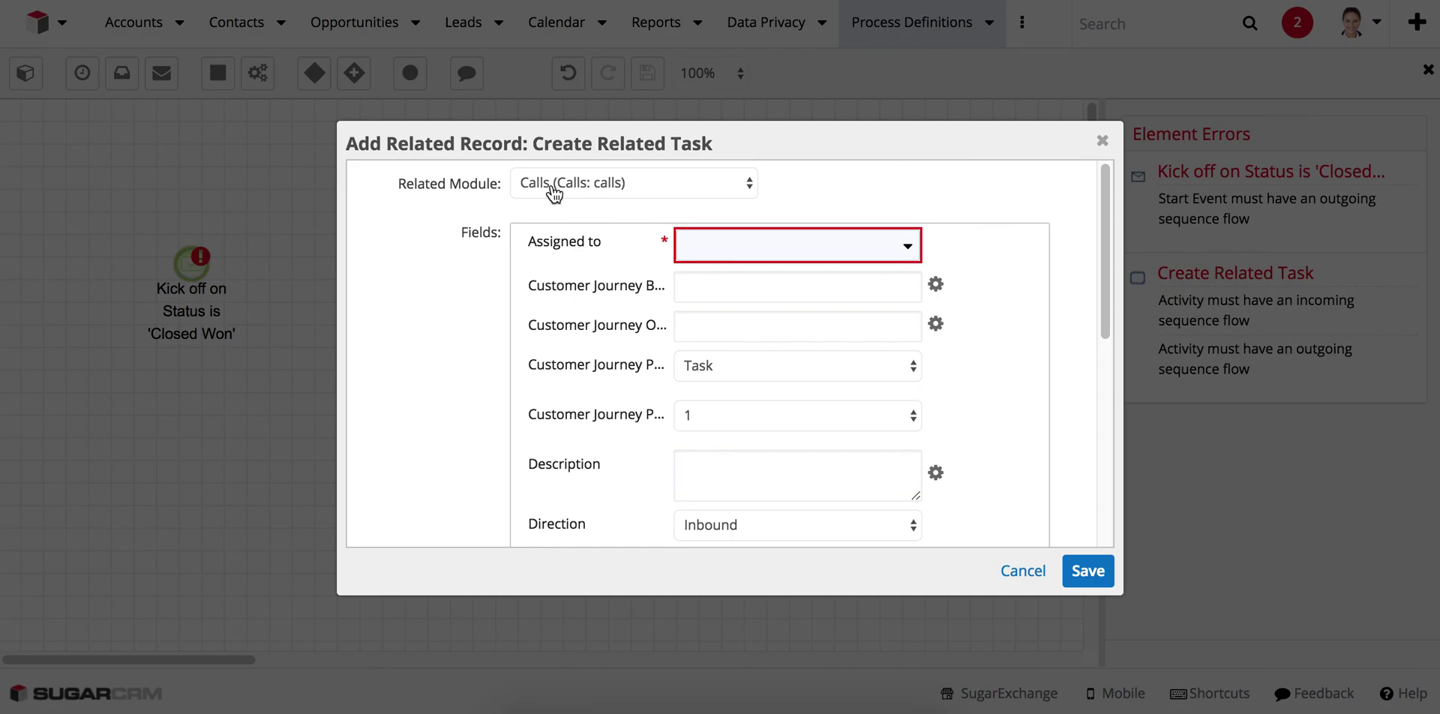
{"action": "left_click", "coordinate": [652, 183]}
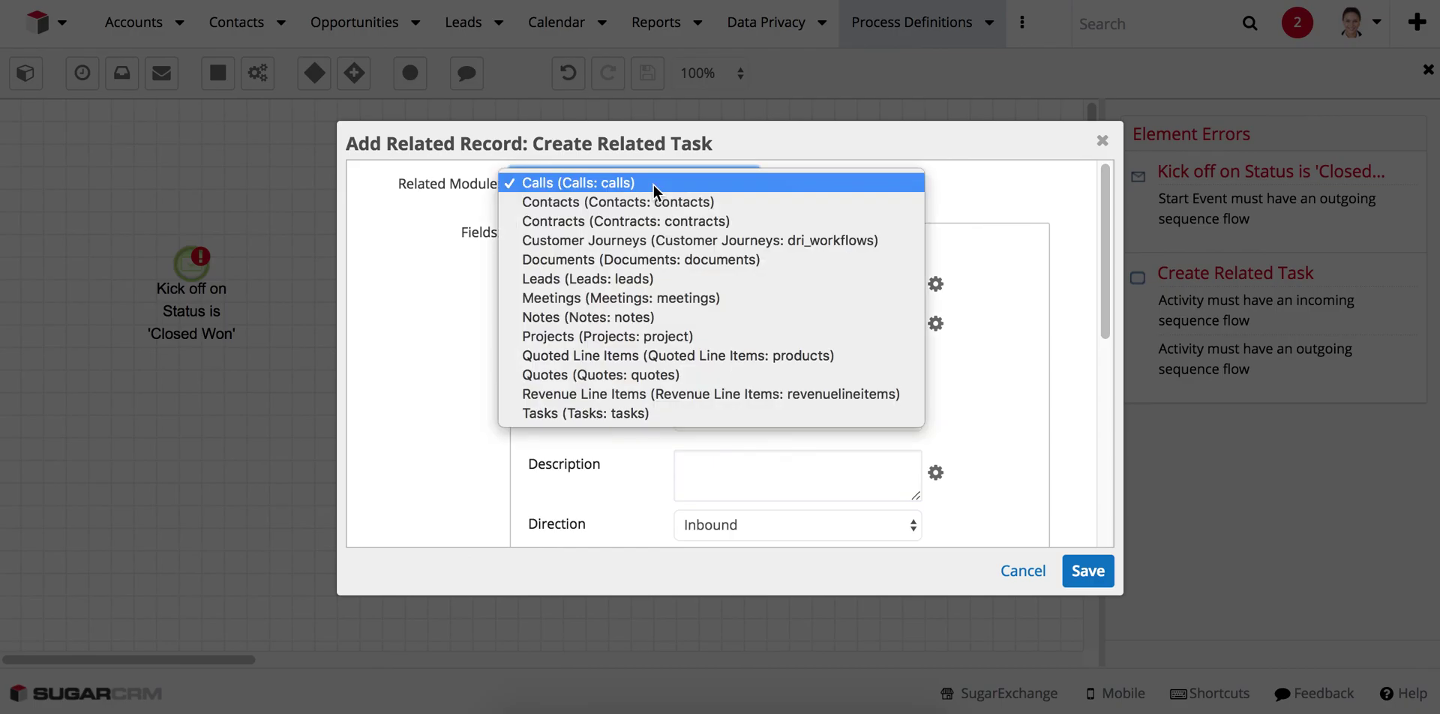
{"action": "left_click", "coordinate": [596, 413]}
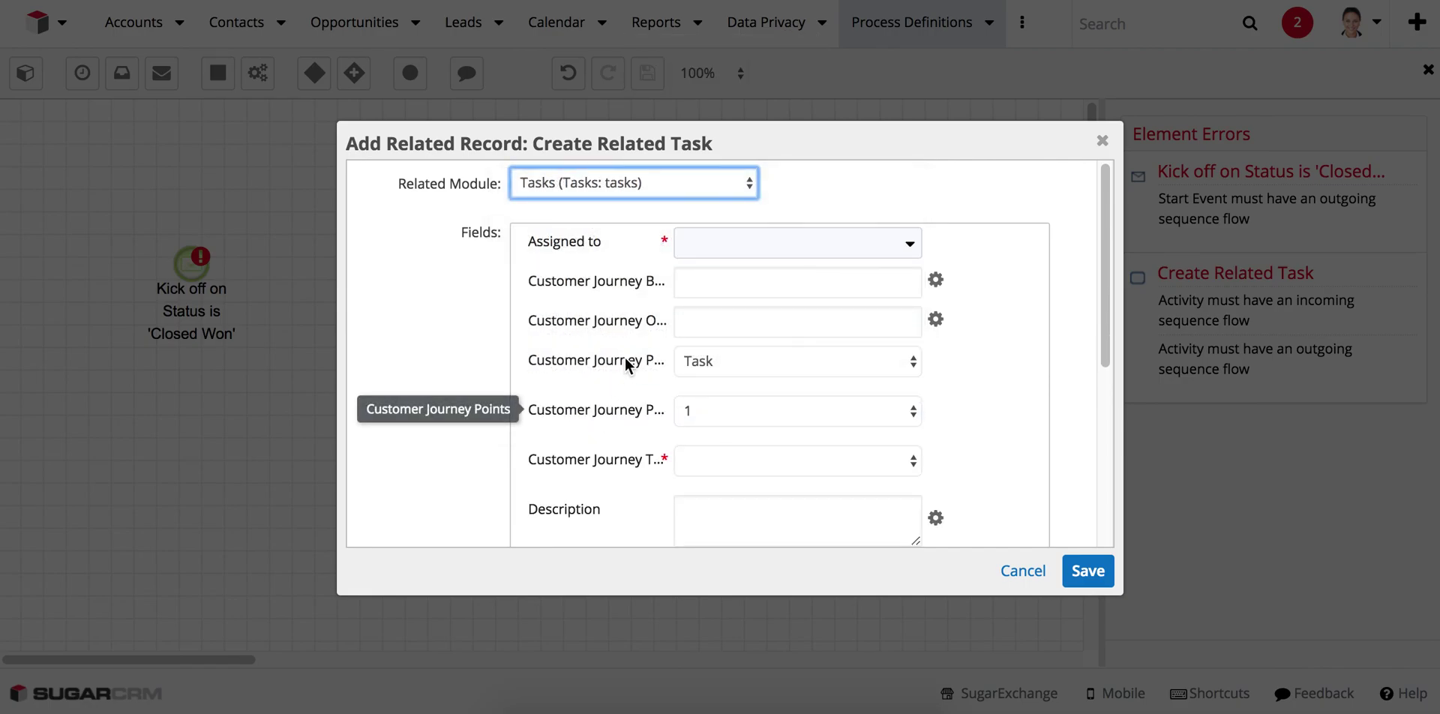
{"action": "left_click", "coordinate": [749, 241]}
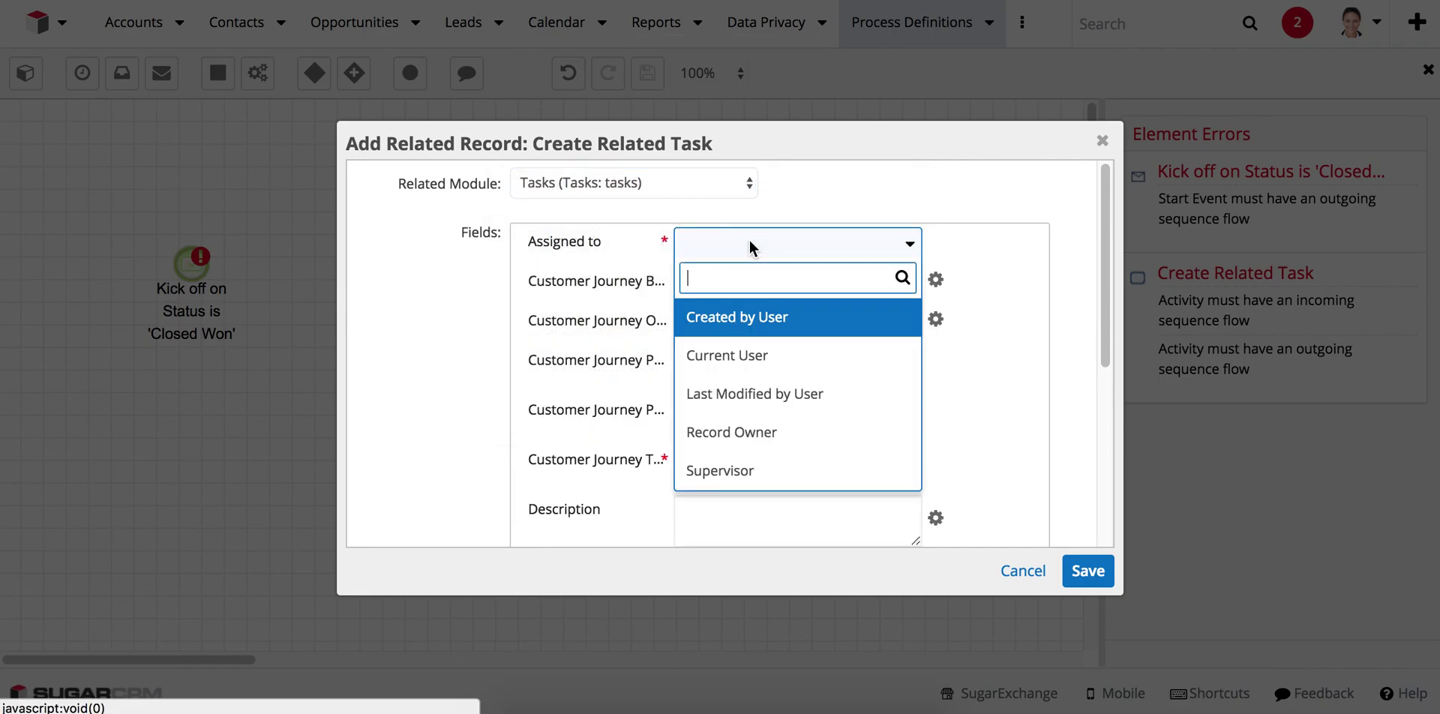
{"action": "left_click", "coordinate": [754, 330]}
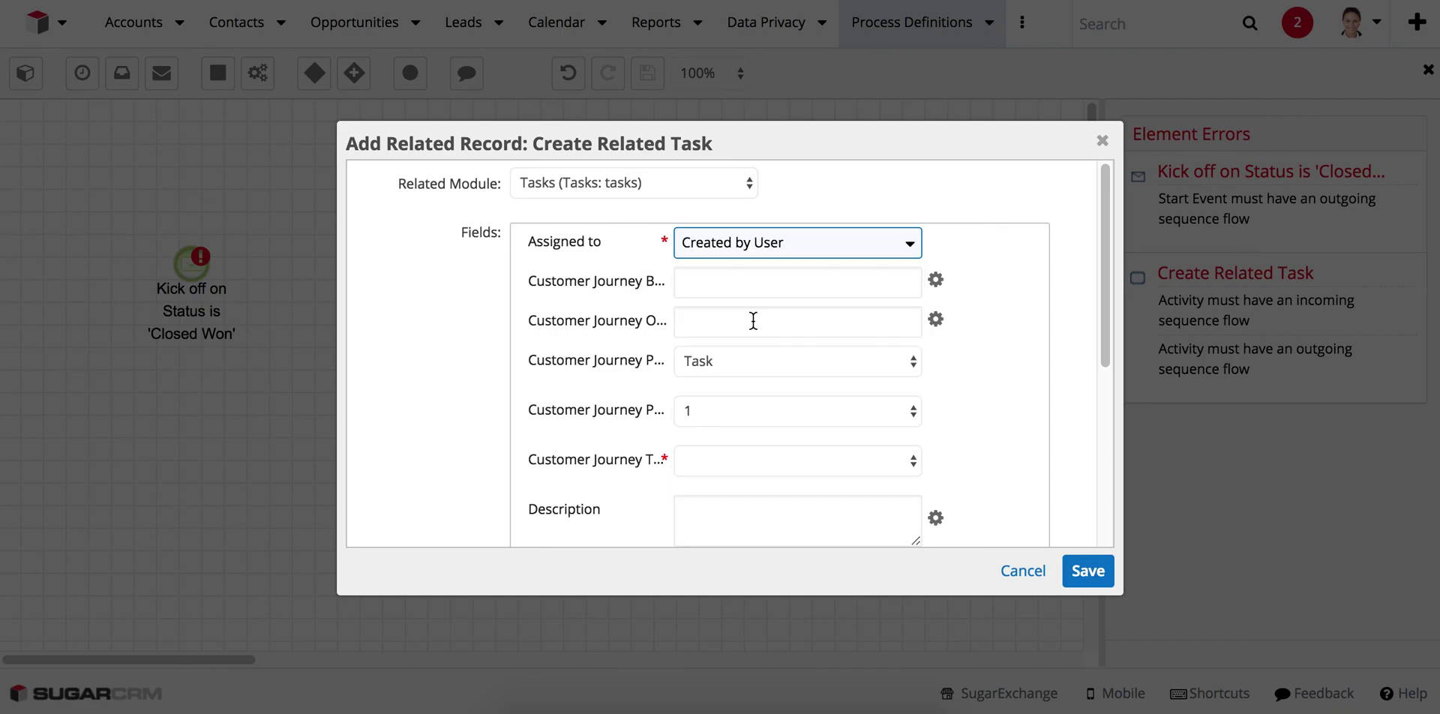
{"action": "scroll", "coordinate": [789, 349], "scroll_direction": "down", "scroll_amount": 2}
{"action": "left_click", "coordinate": [801, 369]}
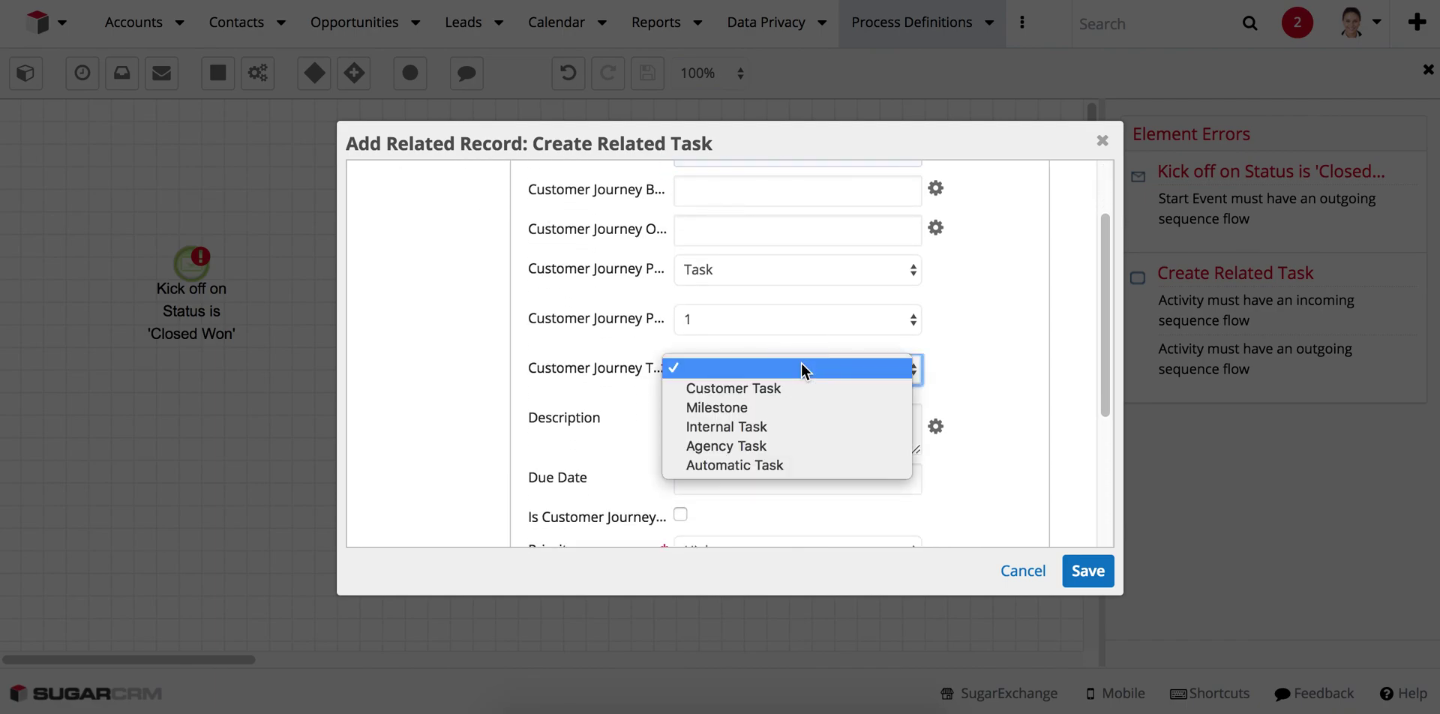
{"action": "left_click", "coordinate": [732, 427]}
Enter description 'Please send your customer a welcome pack', subject 'Welcome Pack Task', and save.
{"action": "scroll", "coordinate": [785, 423], "scroll_direction": "down", "scroll_amount": 4}
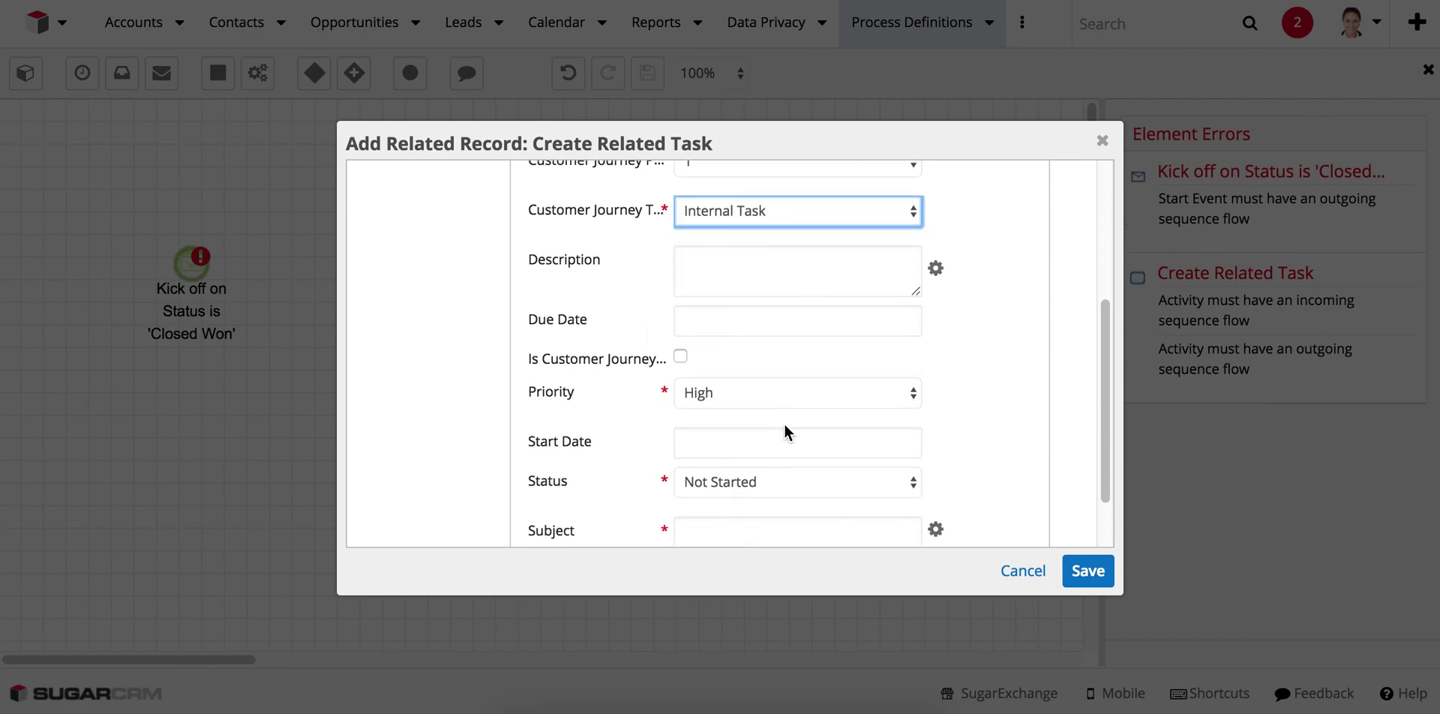
{"action": "left_click", "coordinate": [718, 249]}
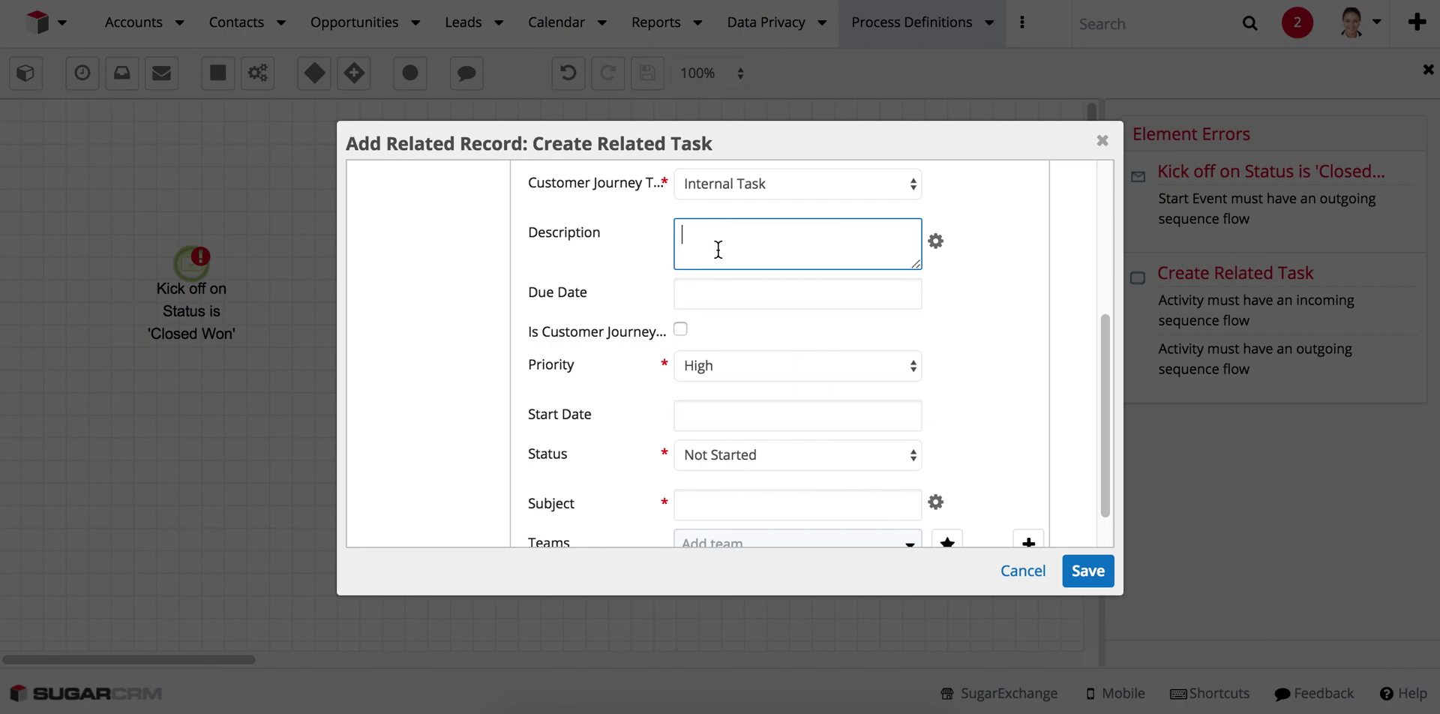
{"action": "type", "text": "Please "}
{"action": "type", "text": "send yo"}
{"action": "type", "text": "ur customer a"}
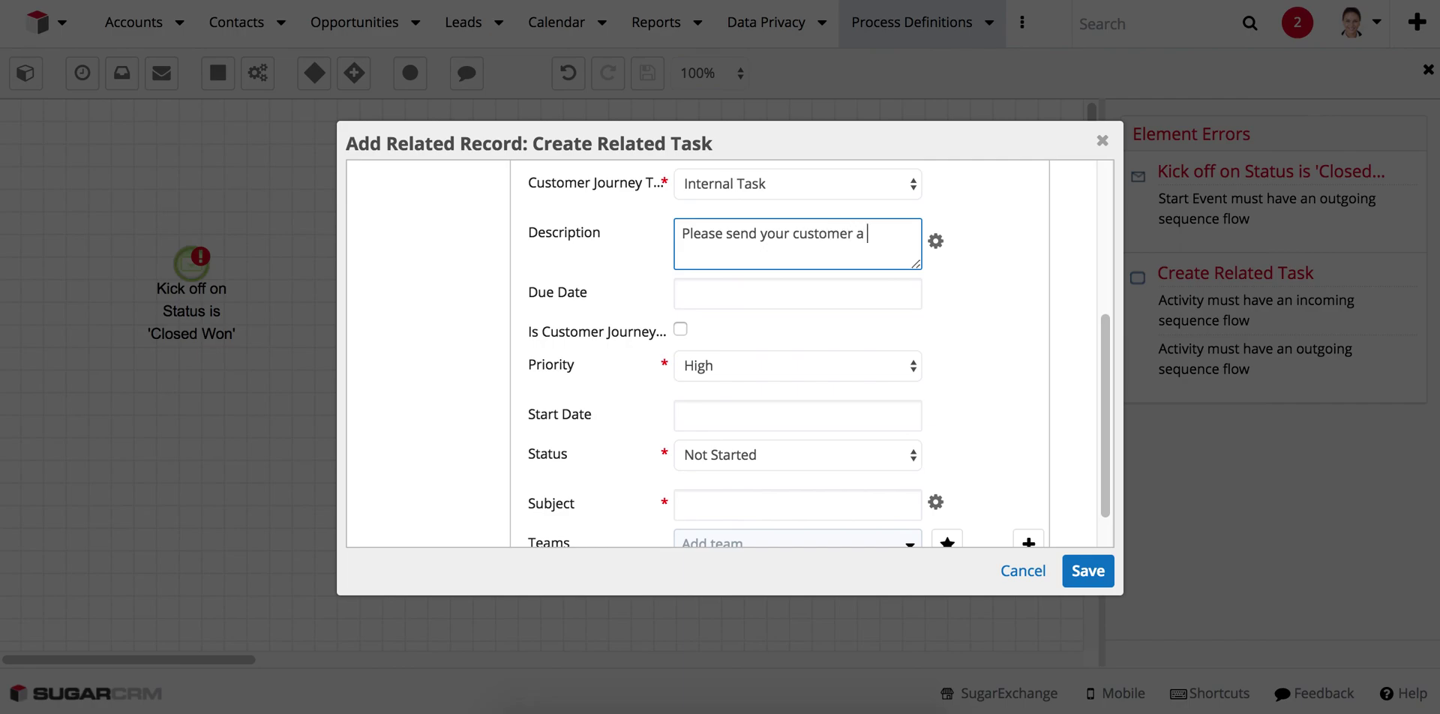
{"action": "type", "text": " welcome pack"}
{"action": "scroll", "coordinate": [816, 318], "scroll_direction": "down", "scroll_amount": 1}
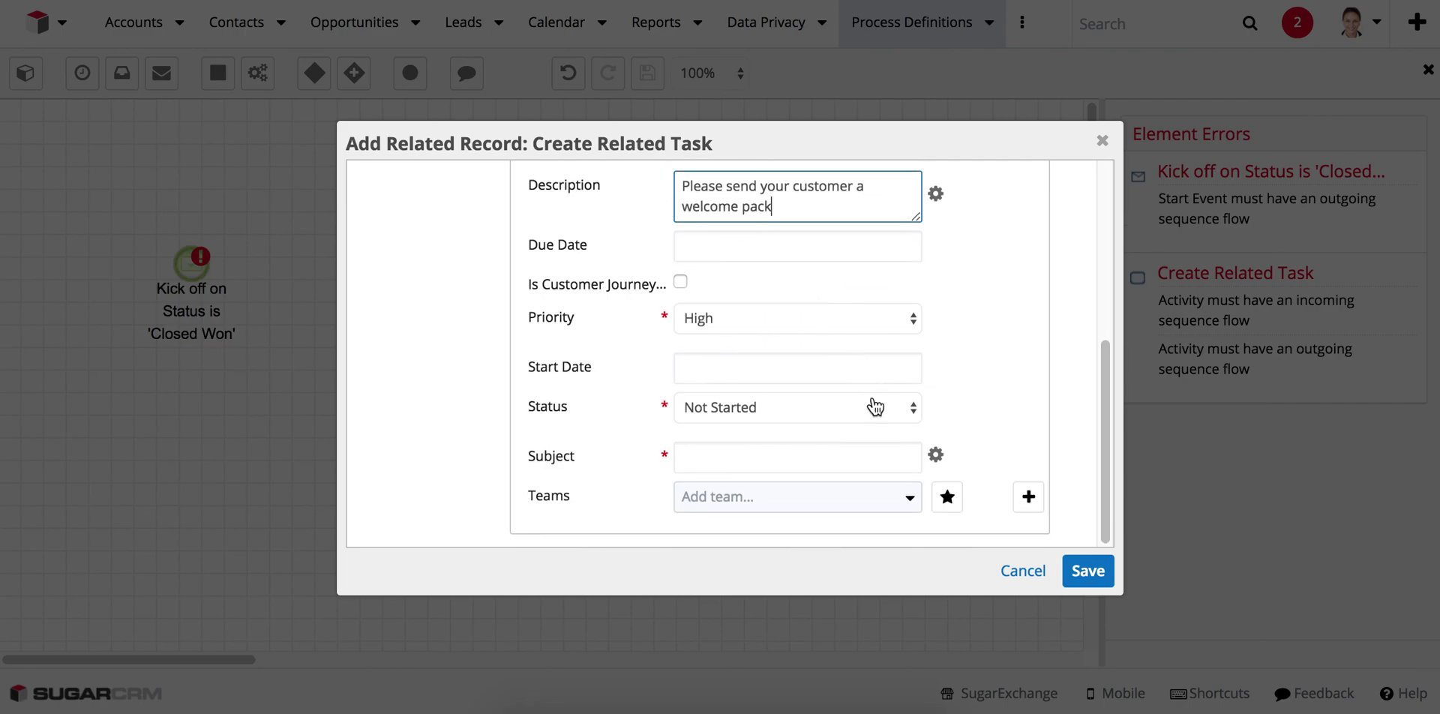
{"action": "left_click", "coordinate": [791, 457]}
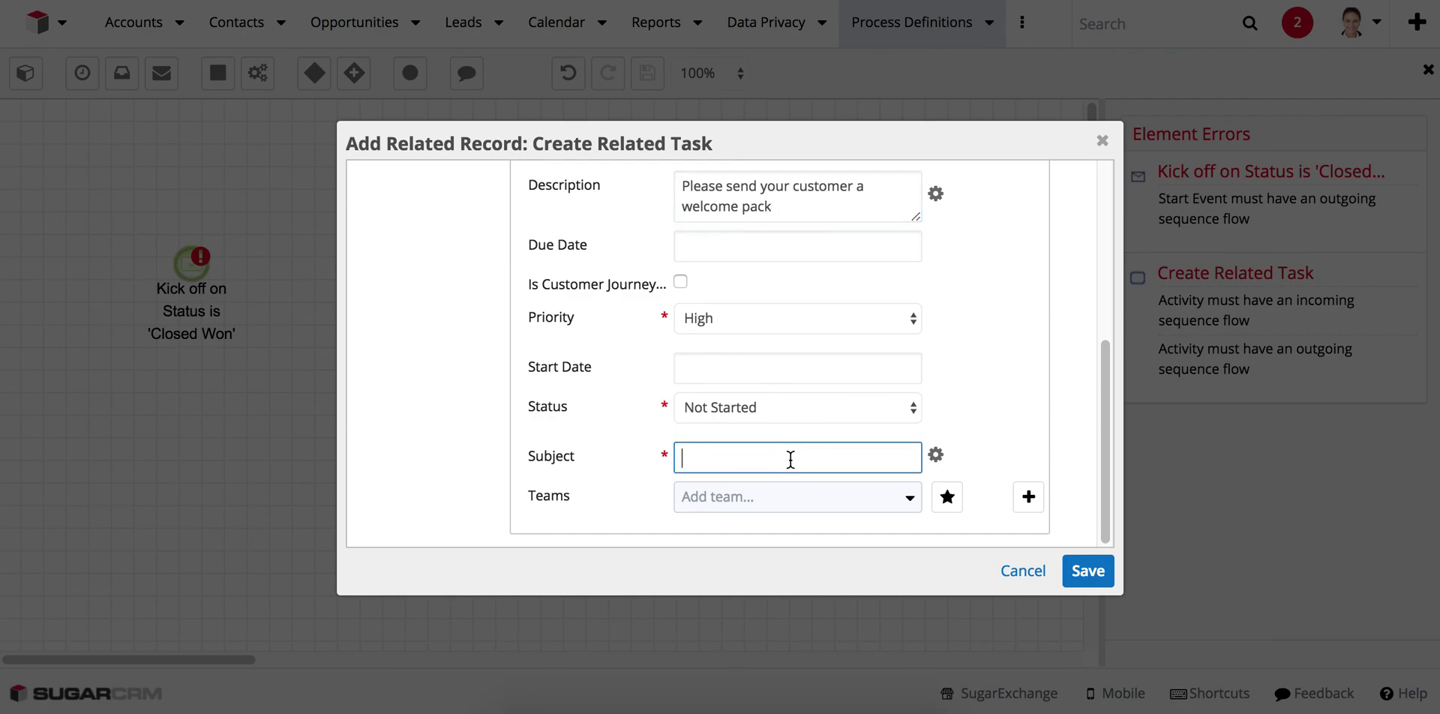
{"action": "type", "text": "W"}
{"action": "type", "text": "elcome Pack "}
{"action": "type", "text": "Task"}
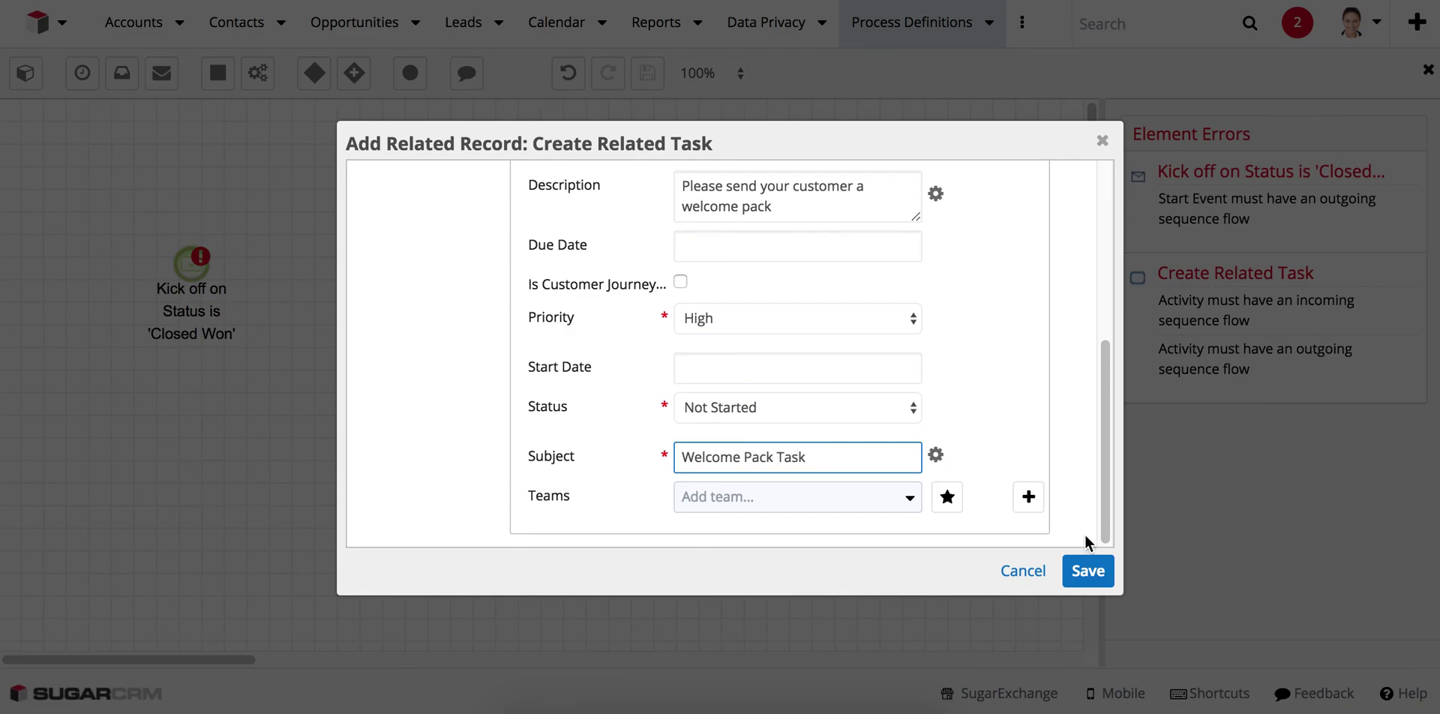
{"action": "left_click", "coordinate": [1089, 571]}
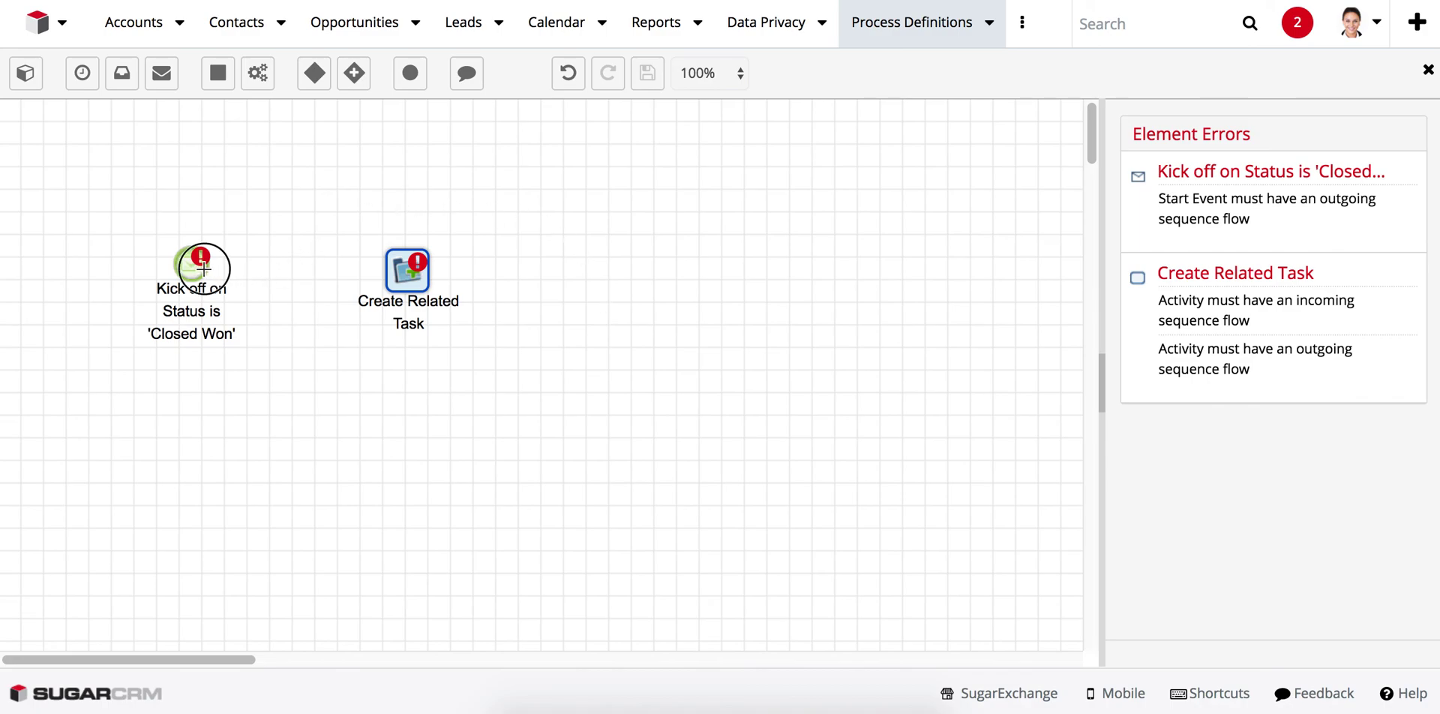
Connect the start event to Create Related Task and add an end event named 'End'.
{"action": "left_click_drag", "start_coordinate": [204, 267], "coordinate": [407, 268]}
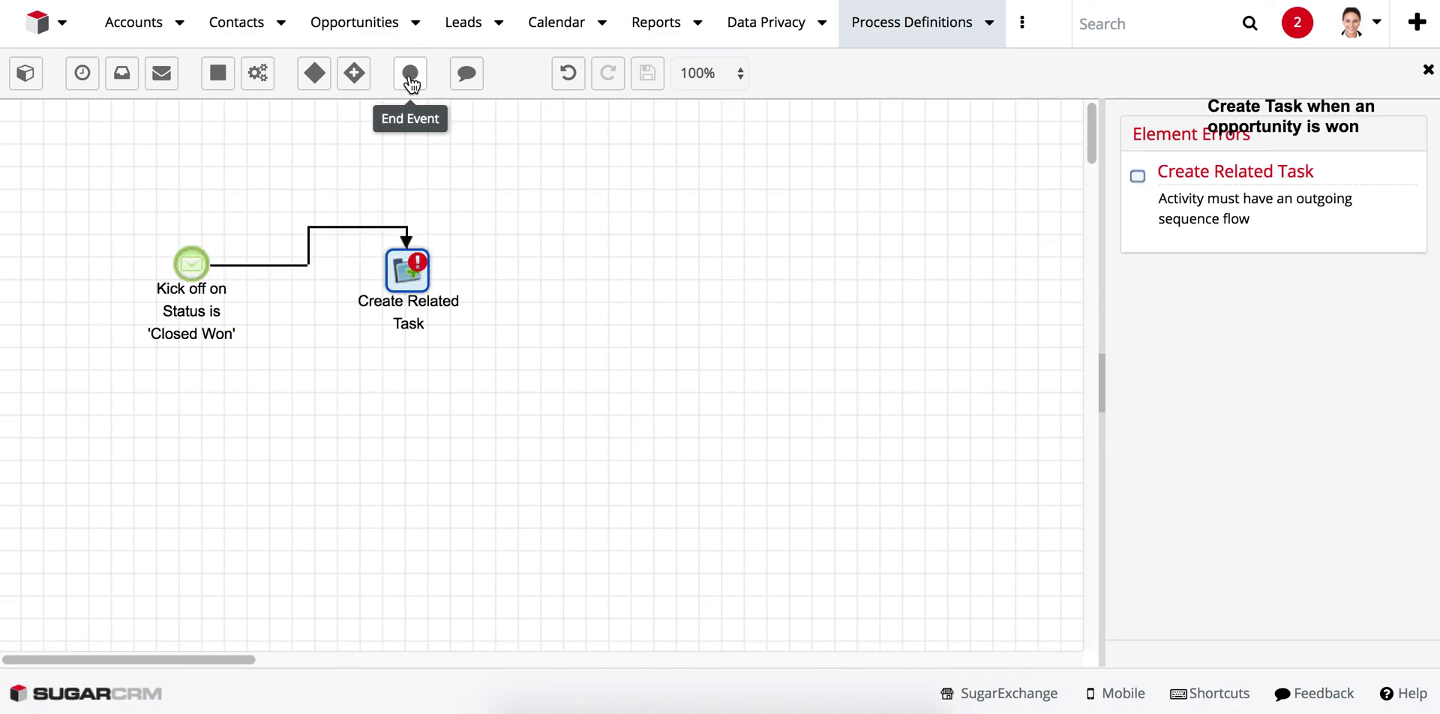
{"action": "left_click_drag", "start_coordinate": [411, 84], "coordinate": [622, 257]}
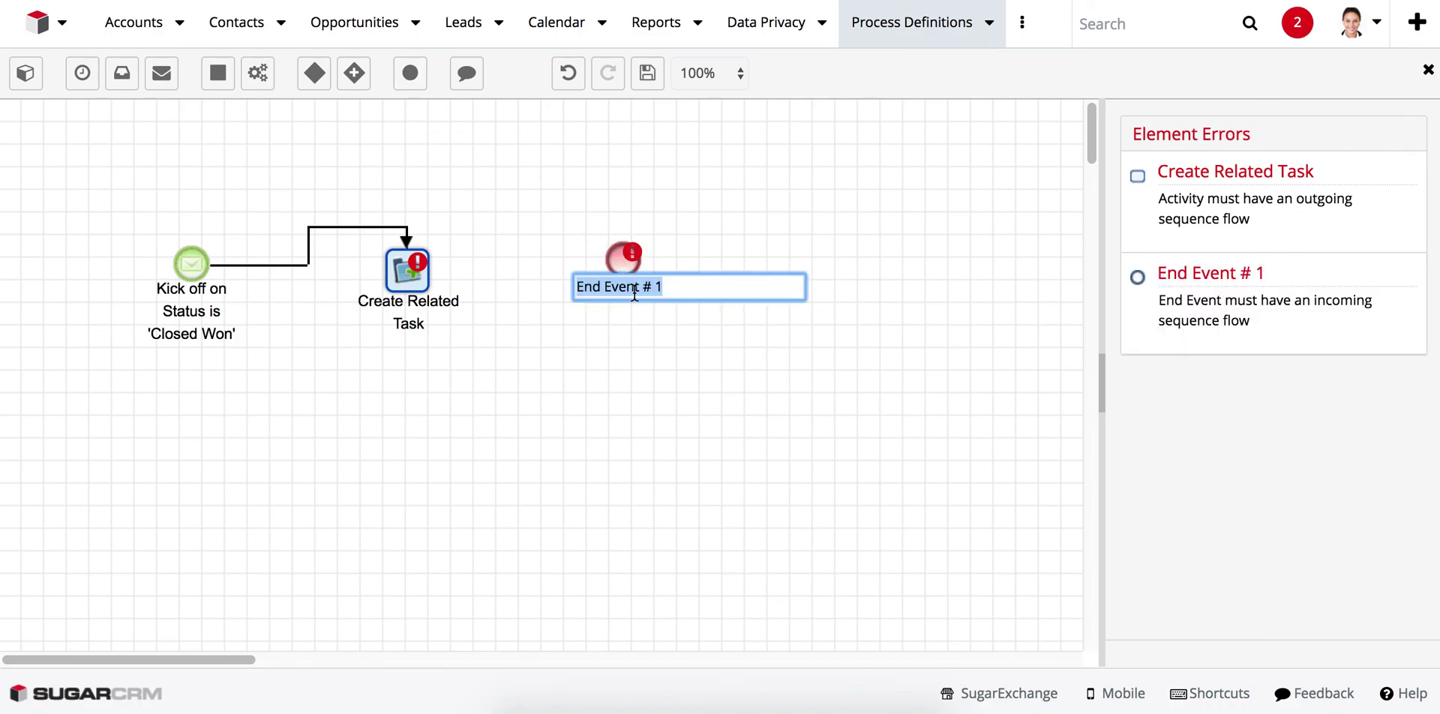
{"action": "type", "text": "E"}
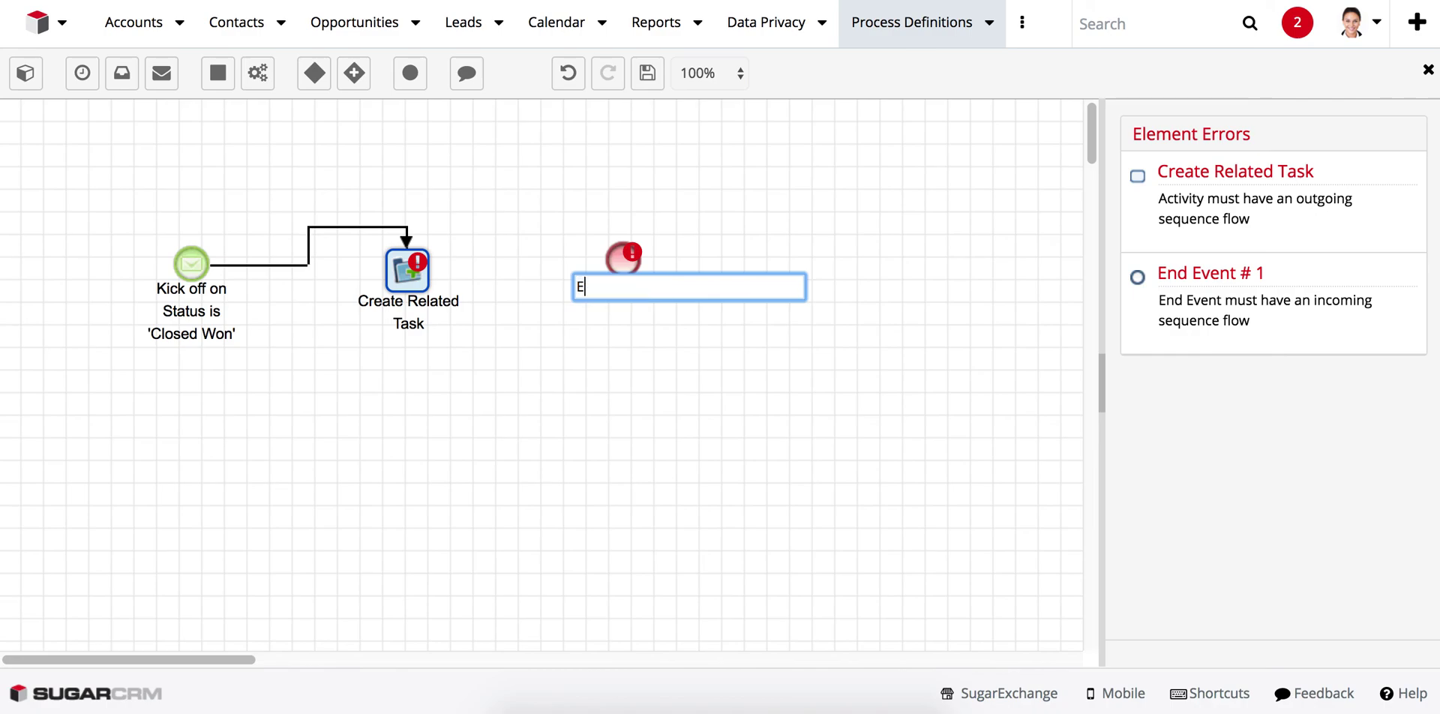
{"action": "type", "text": "nd"}
{"action": "key", "text": "Return"}
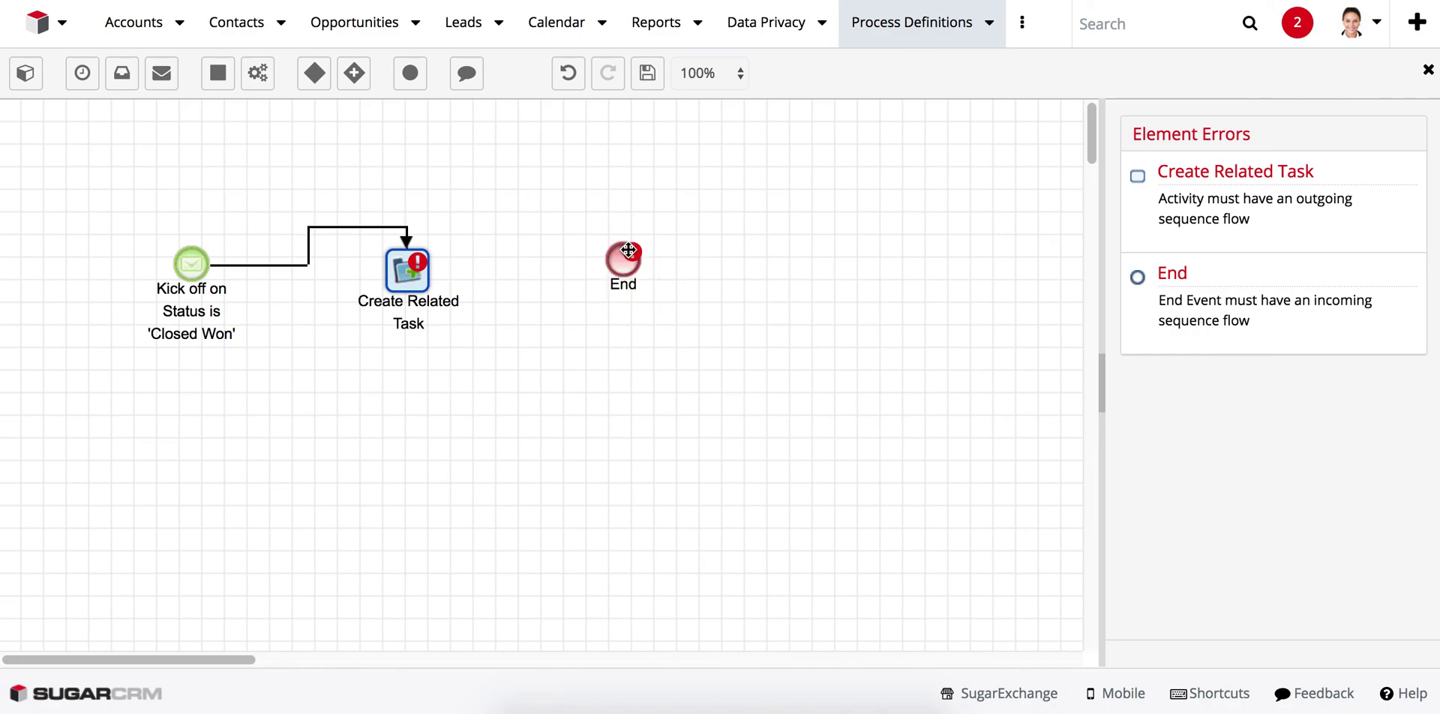
Set the End event to Terminate Process, connect the task to it, and save the diagram.
{"action": "right_click", "coordinate": [627, 259]}
{"action": "mouse_move", "coordinate": [687, 309]}
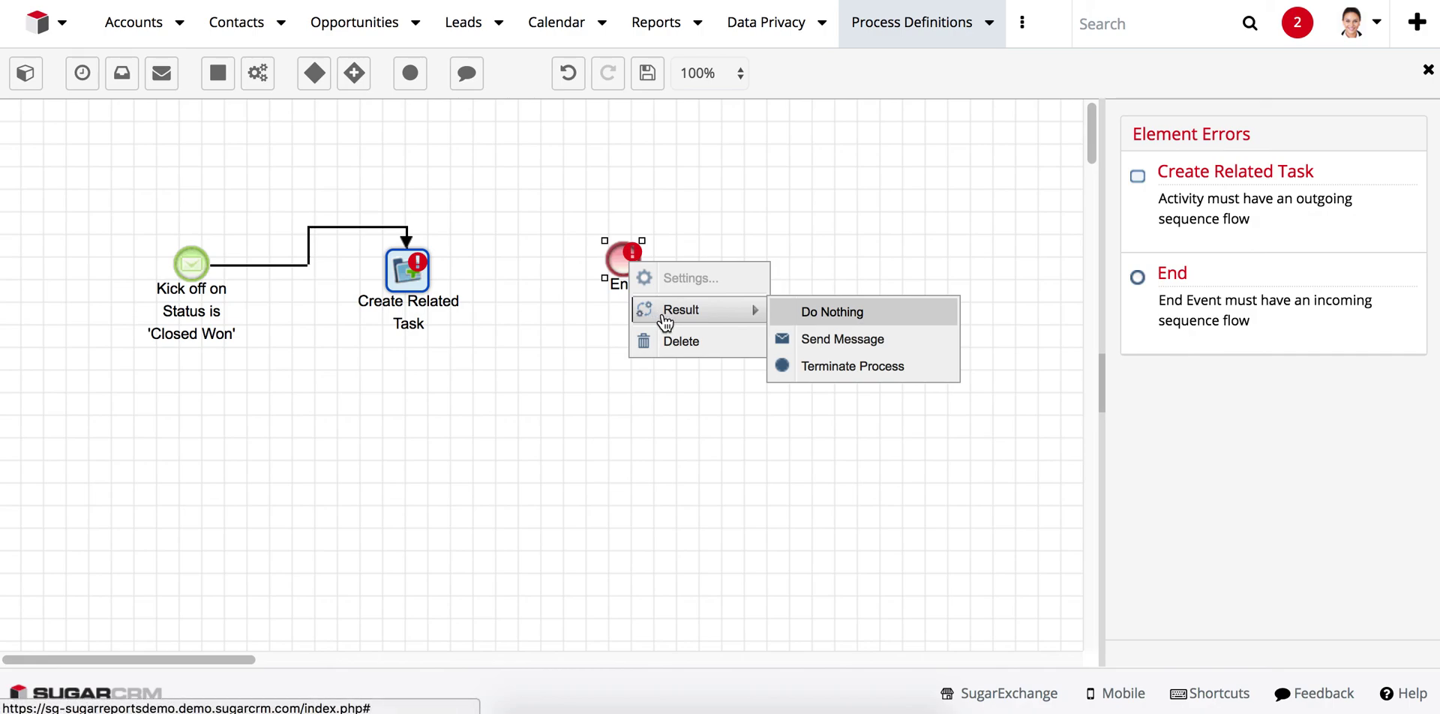
{"action": "left_click", "coordinate": [833, 367]}
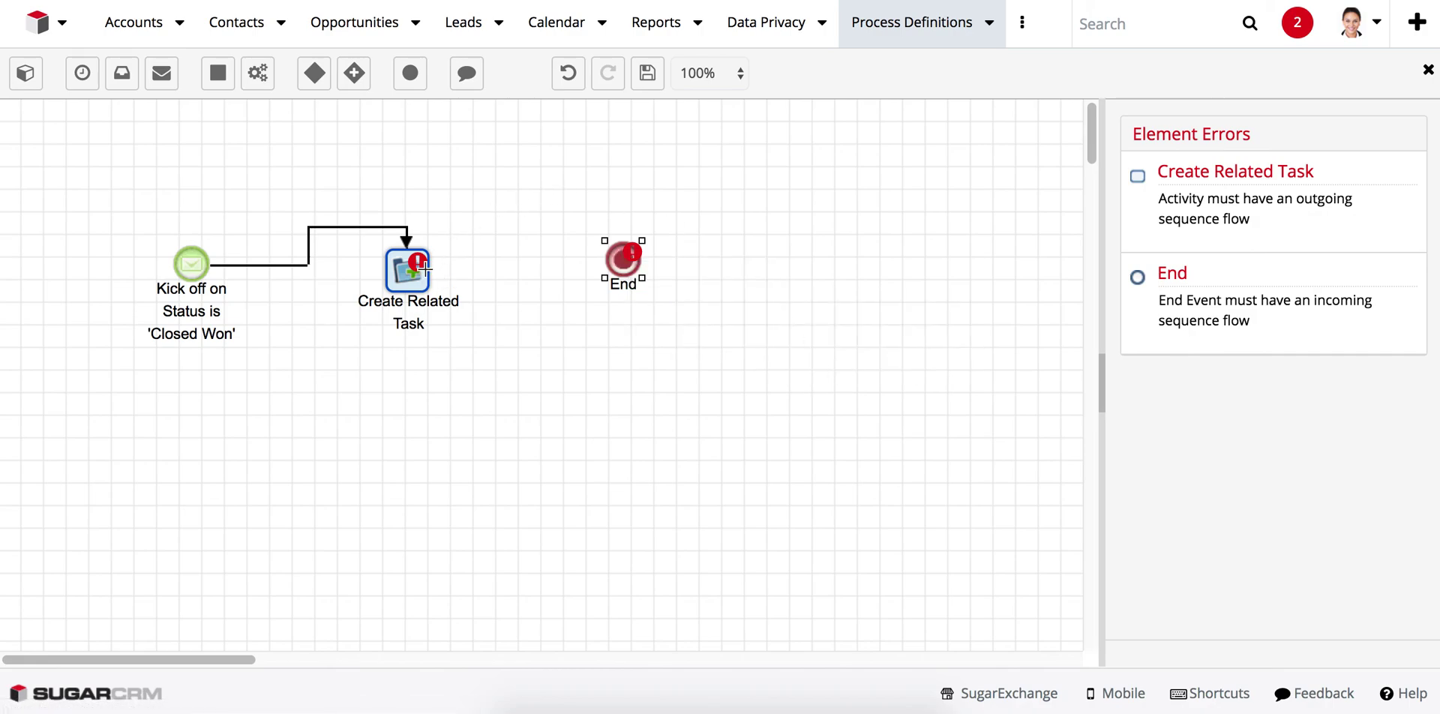
{"action": "left_click_drag", "start_coordinate": [433, 275], "coordinate": [617, 268]}
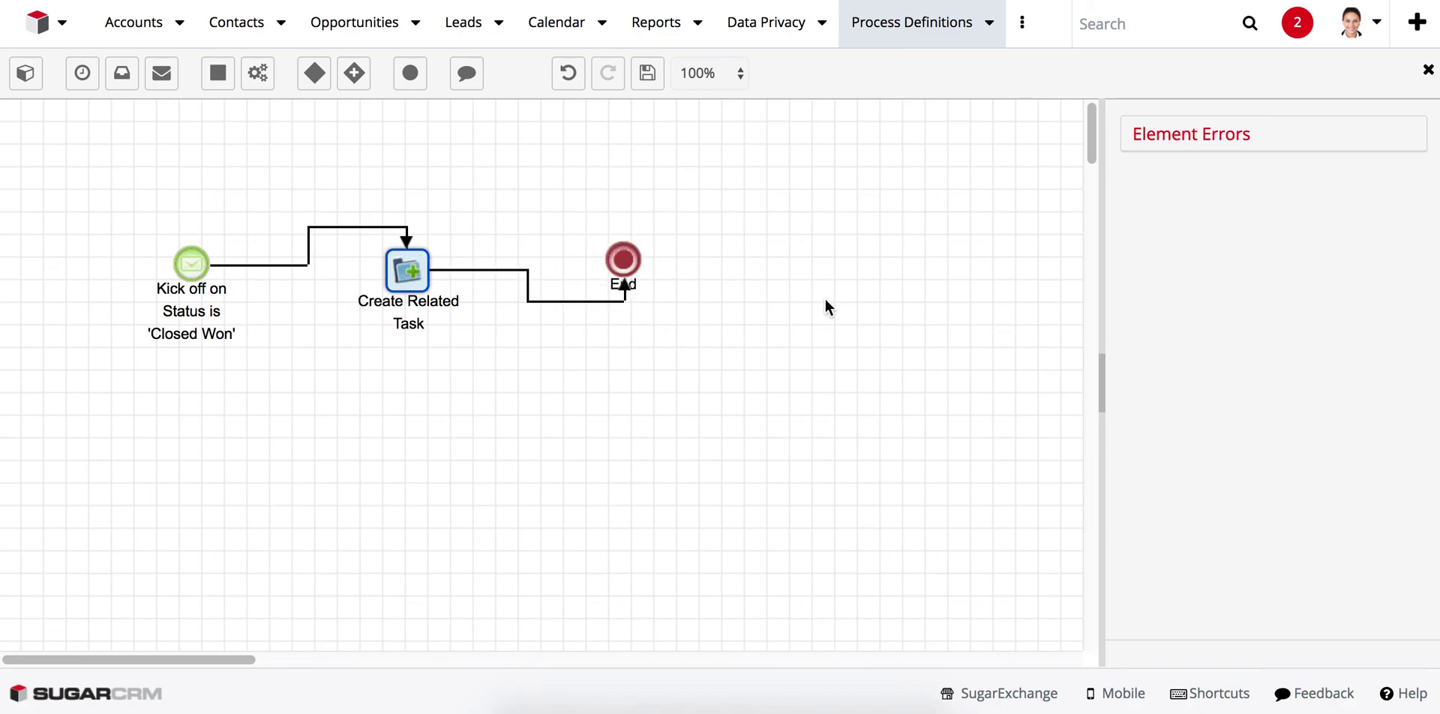
{"action": "left_click", "coordinate": [648, 74]}
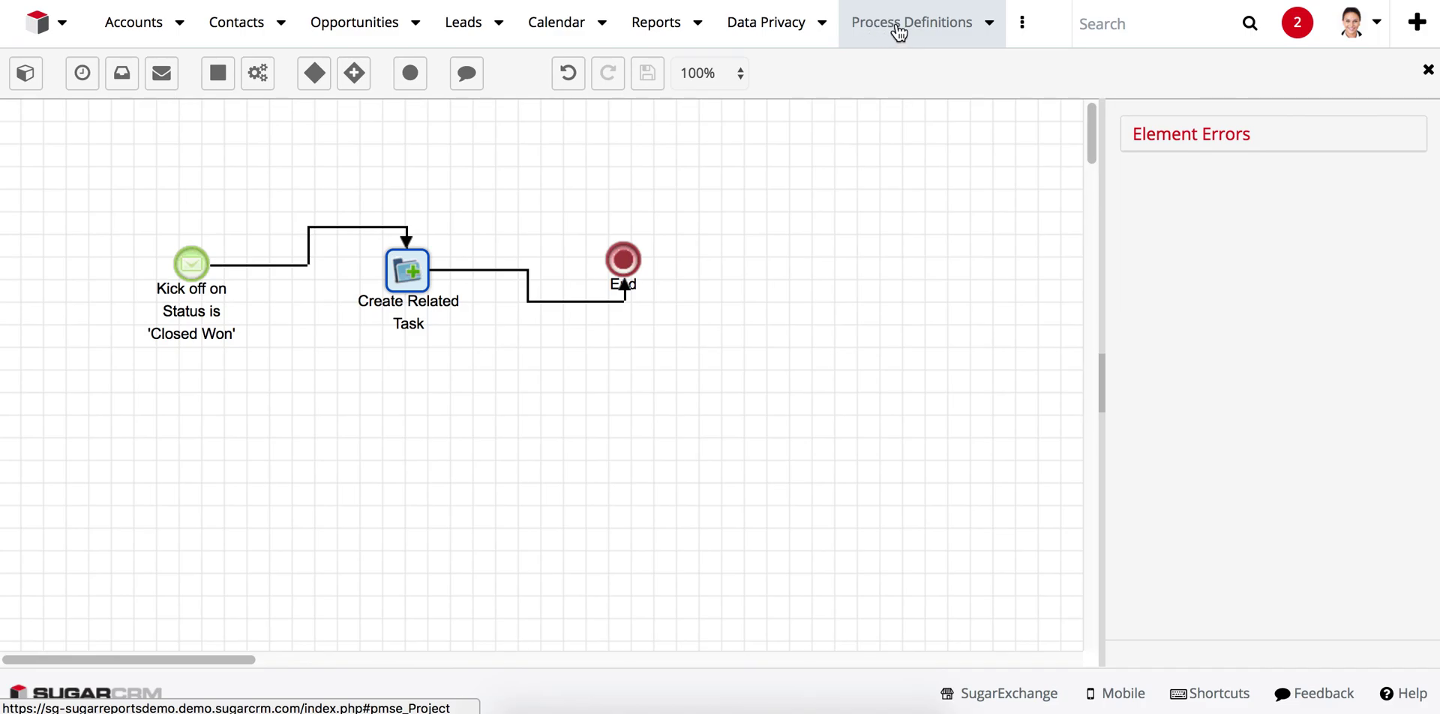
From the Process Definitions list, set 'Create Task when an opportunity is won' to Enabled and save.
{"action": "left_click", "coordinate": [941, 30]}
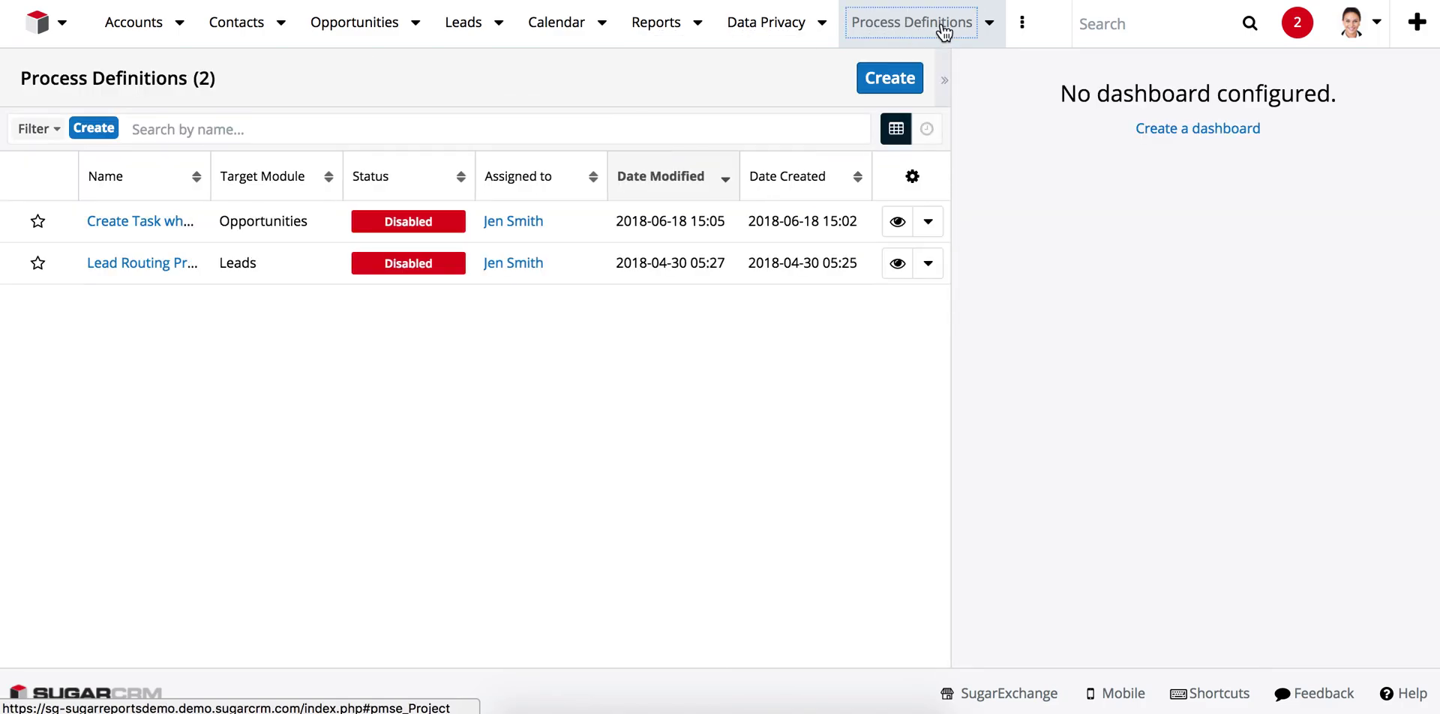
{"action": "left_click", "coordinate": [151, 224]}
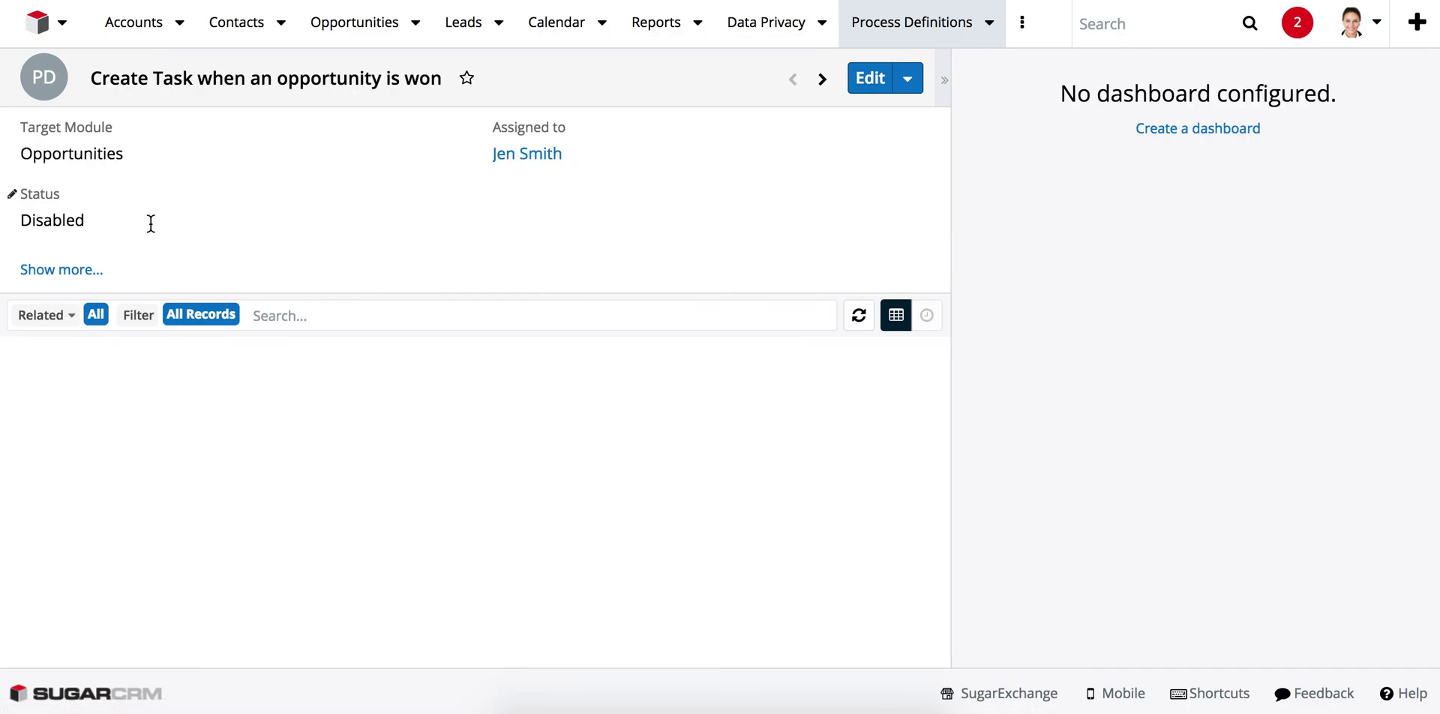
{"action": "left_click", "coordinate": [33, 196]}
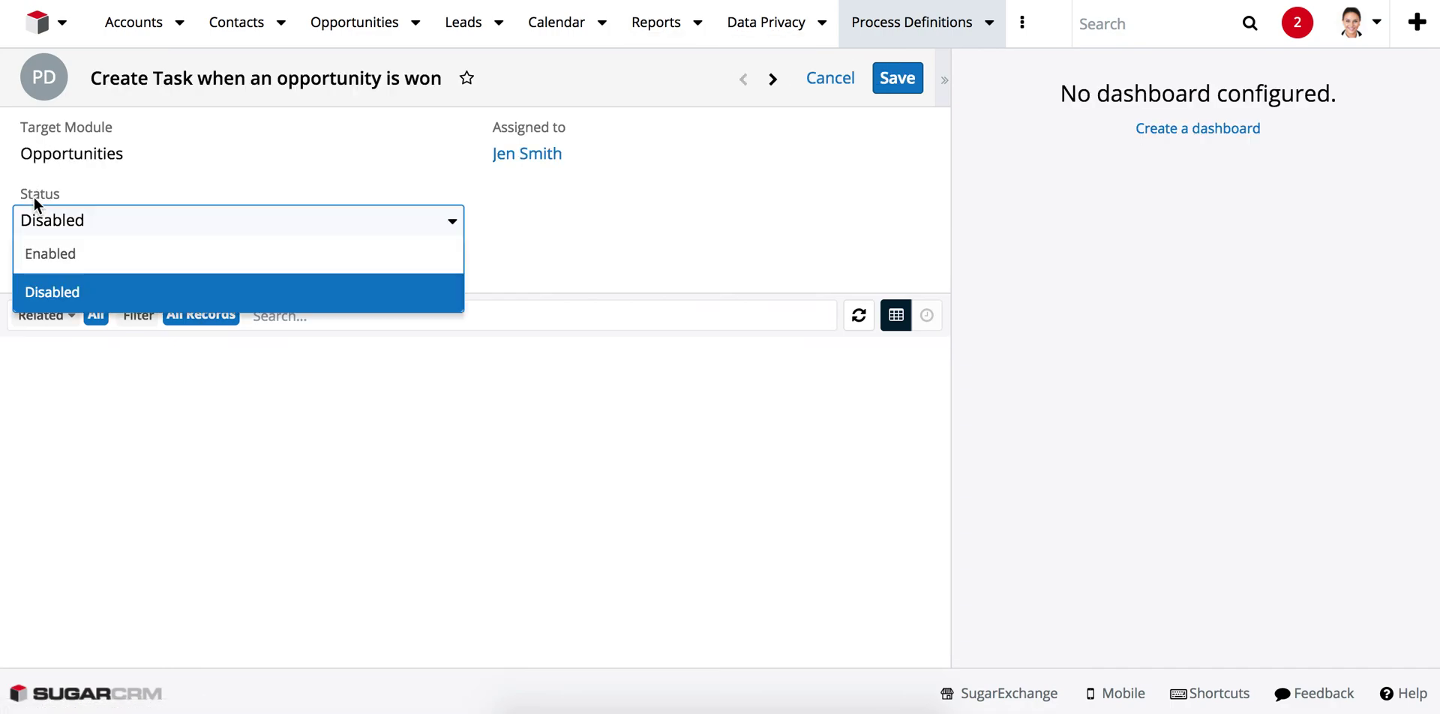
{"action": "left_click", "coordinate": [68, 251]}
{"action": "left_click", "coordinate": [894, 84]}
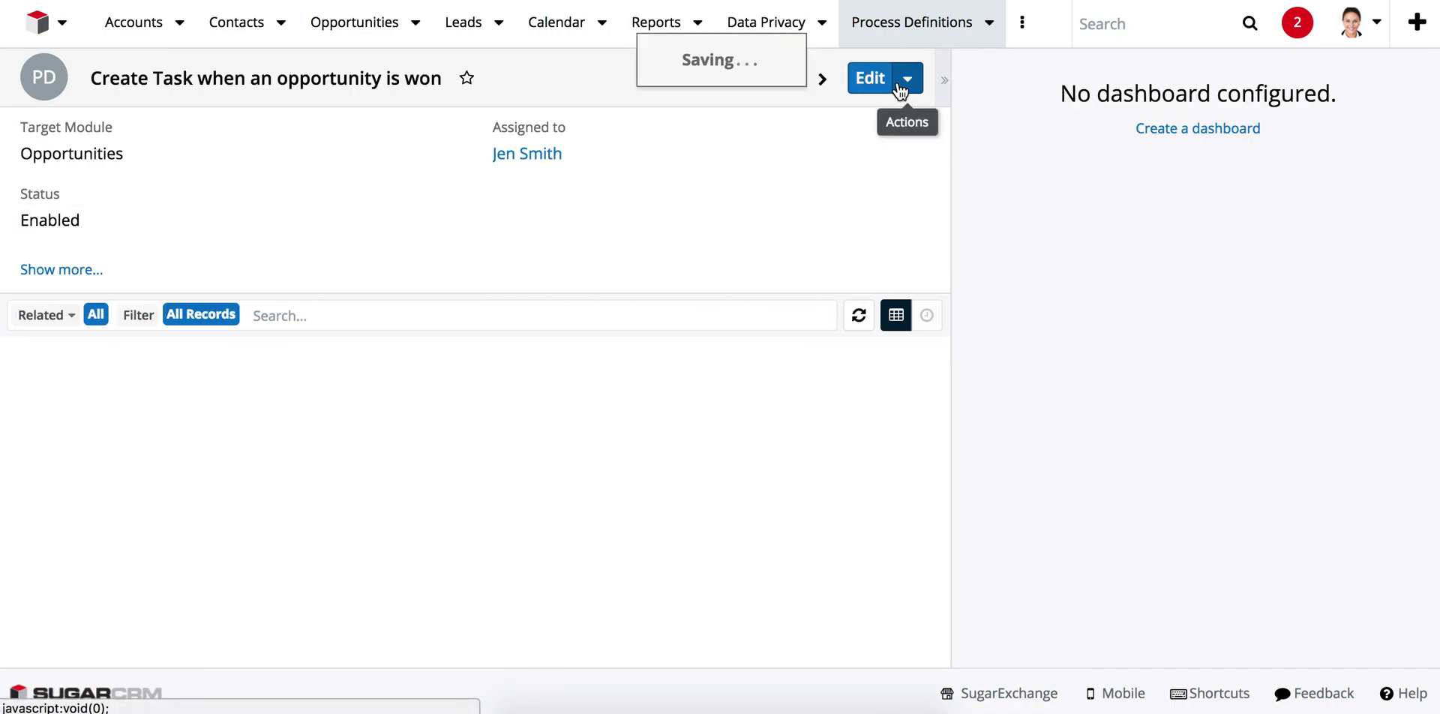